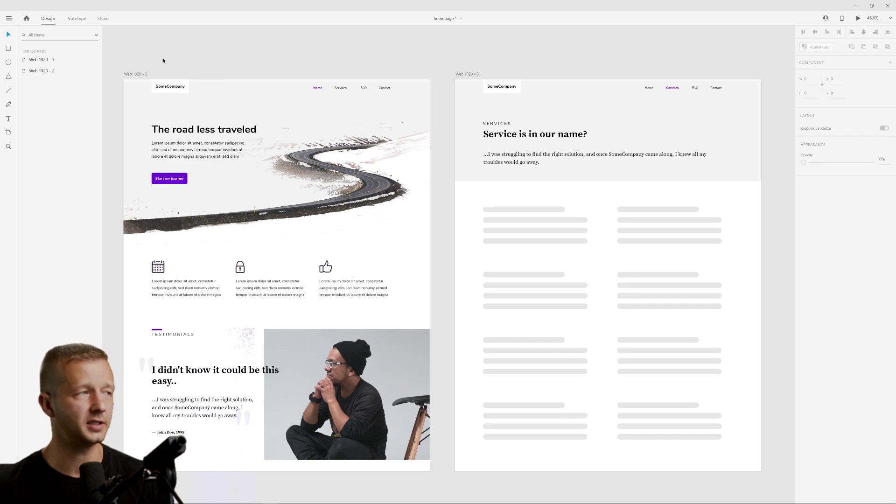
- Marquee-select the homepage artboard's layers, then clear that selection
scroll(192, 65, "left", 2)
left_click_drag(154, 62, 132, 57)
left_click(466, 489)
left_click(131, 56)
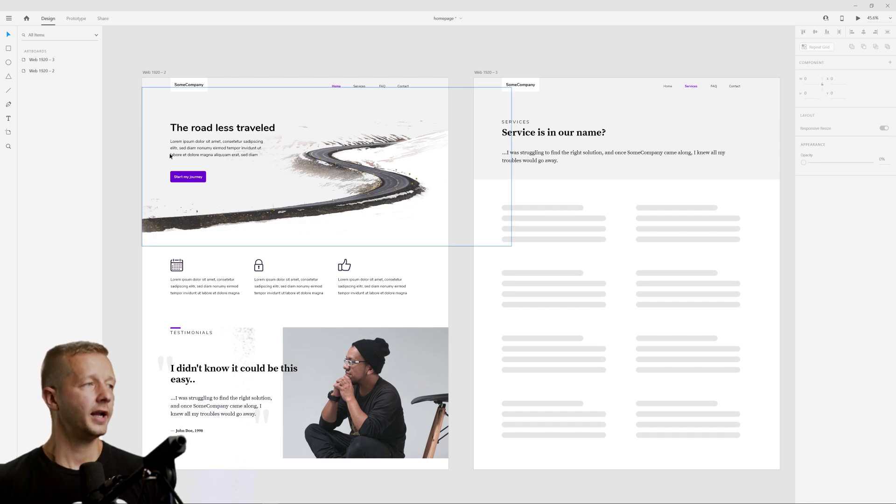
- Bring both artboards into view and marquee-select, then deselect, the homepage and Services layers
scroll(607, 212, "down", 5)
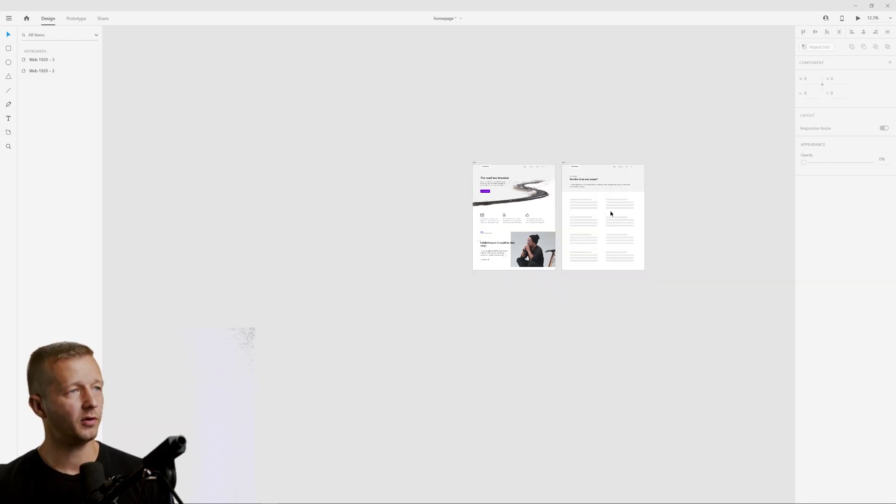
scroll(591, 210, "up", 4)
scroll(591, 210, "up", 3)
left_click_drag(446, 143, 524, 179)
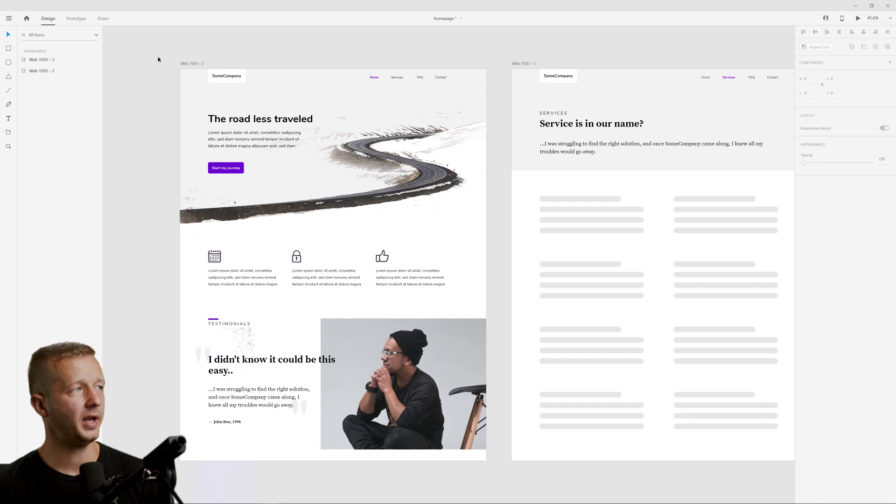
left_click_drag(158, 60, 550, 470)
left_click(509, 62)
left_click_drag(793, 462, 507, 79)
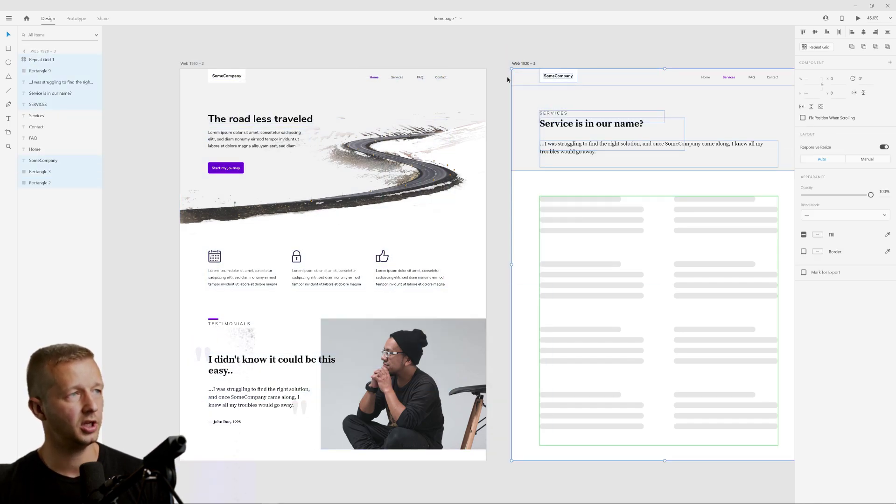
left_click(507, 79)
- In Prototype mode, wire the Start my journey button to the Web 1920 – 3 Services artboard
left_click(75, 18)
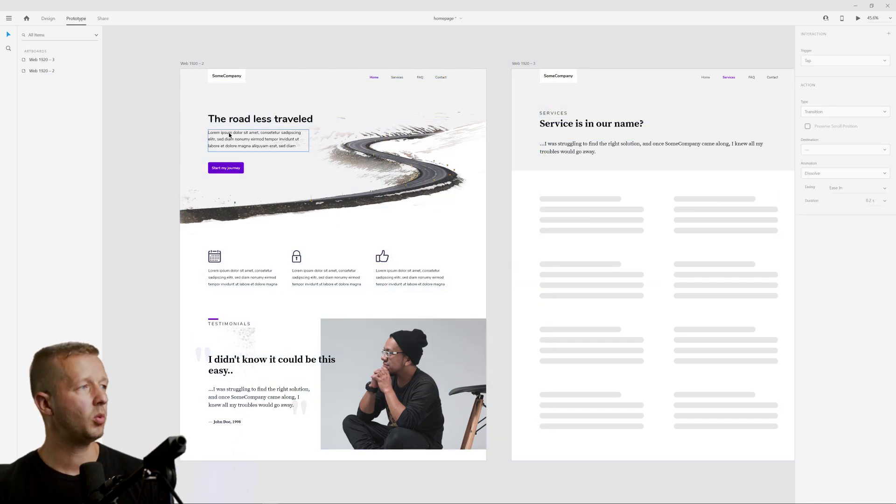
left_click(237, 166)
left_click_drag(244, 168, 621, 267)
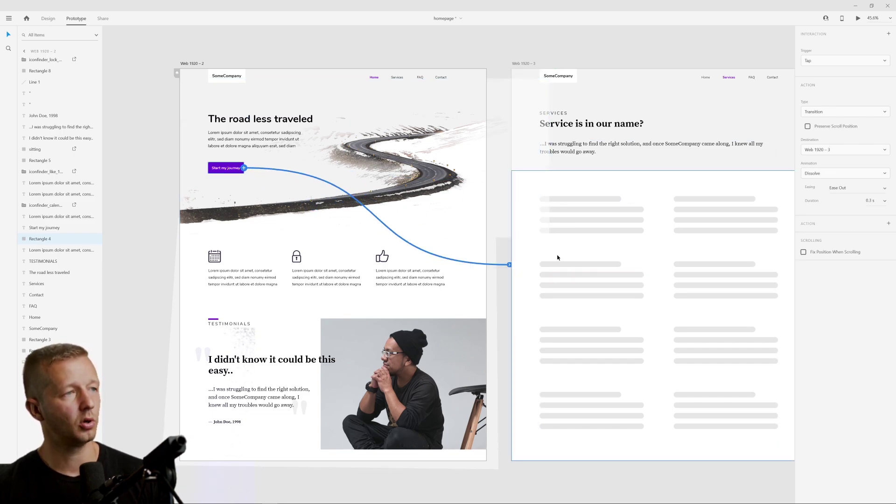
left_click(738, 40)
- Preview the homepage and test that Start my journey dissolves to Services
left_click(858, 18)
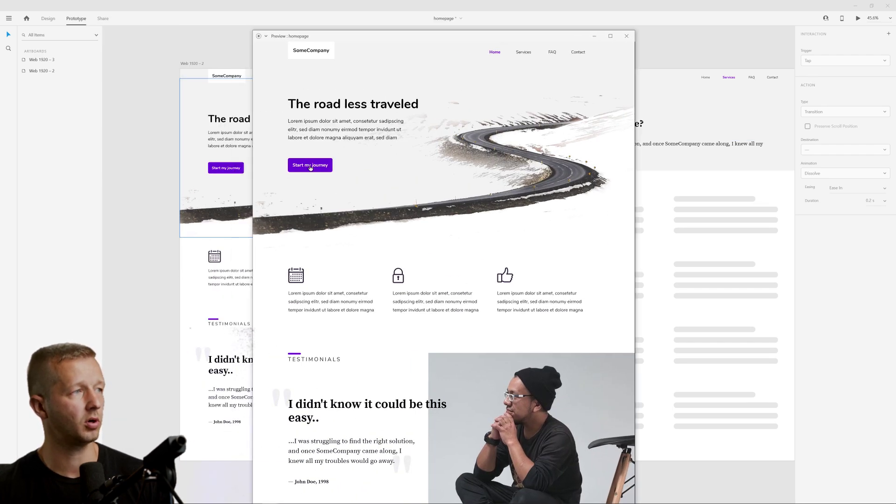
left_click(310, 167)
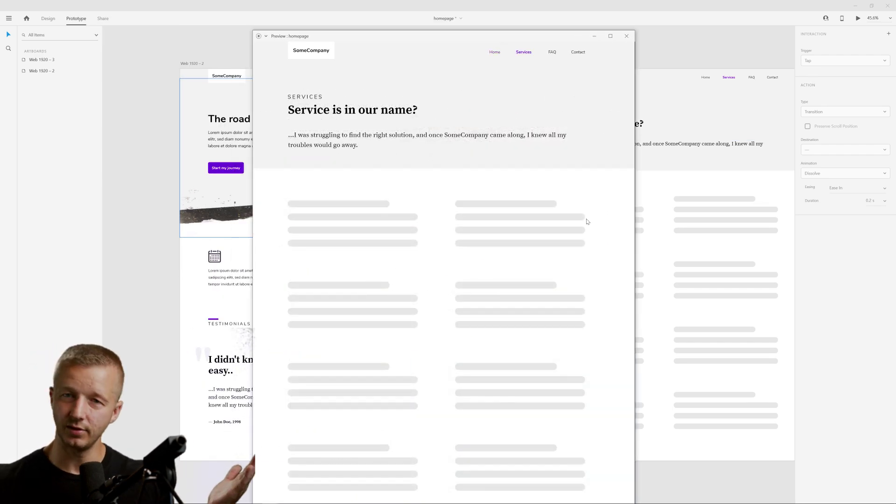
left_click(626, 36)
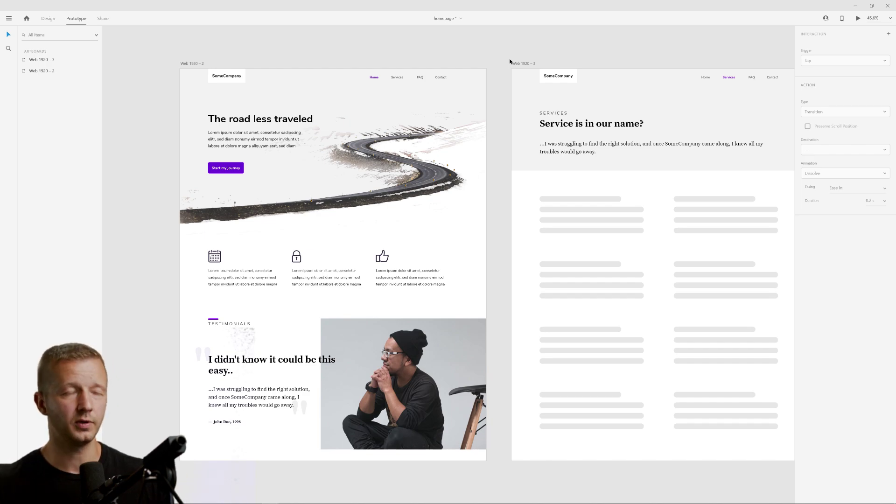
scroll(522, 61, "down", 3)
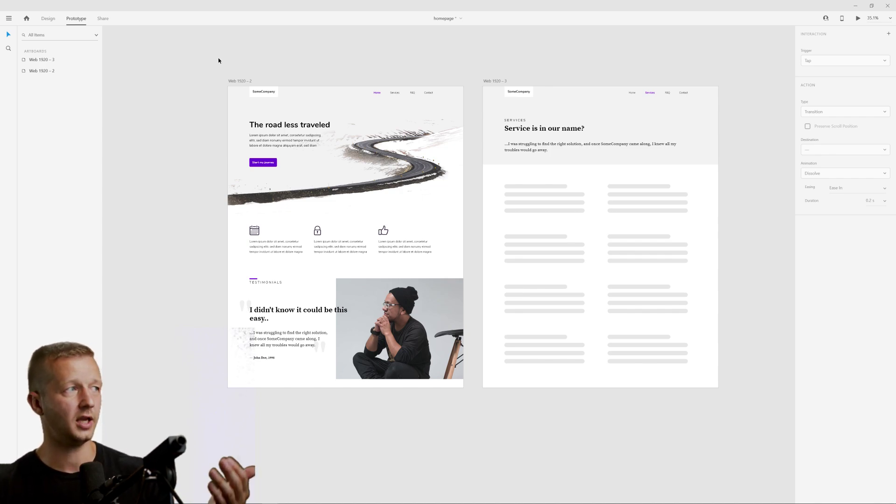
left_click_drag(218, 59, 475, 408)
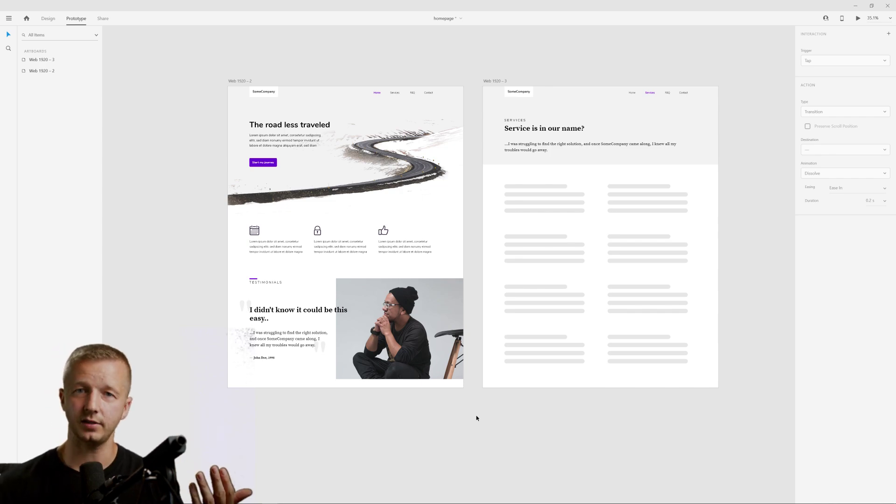
left_click(237, 80)
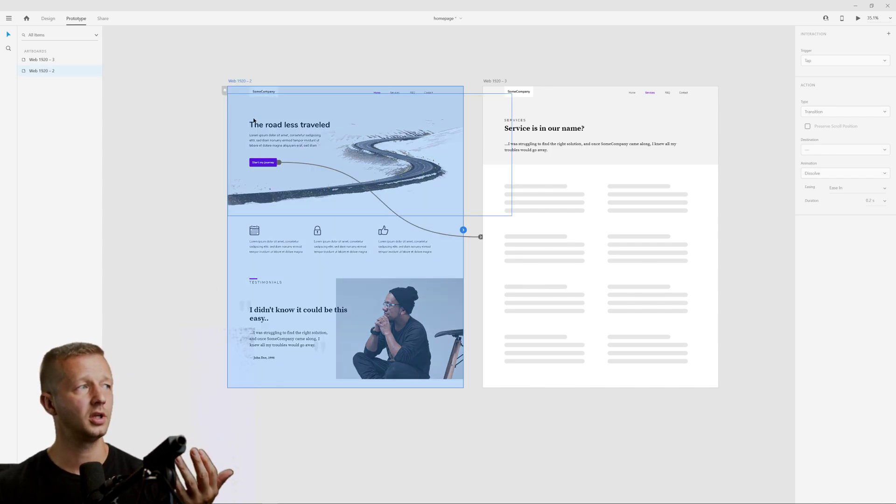
left_click(327, 61)
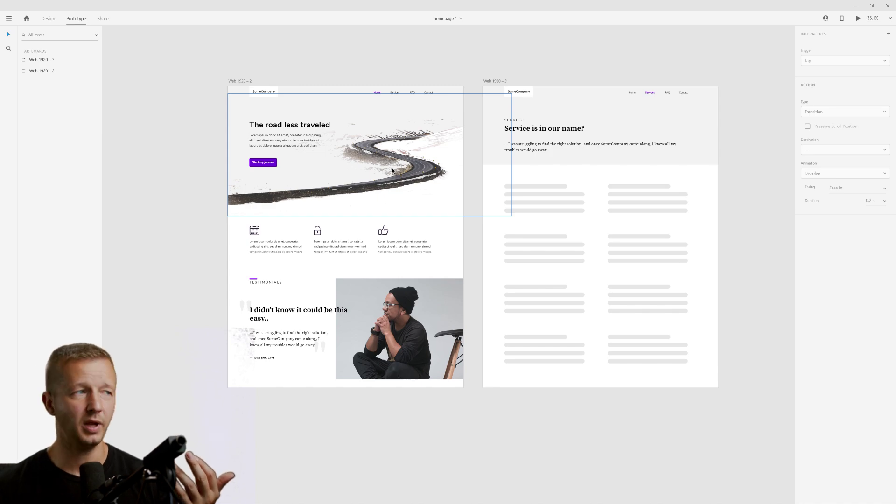
left_click_drag(392, 171, 394, 110)
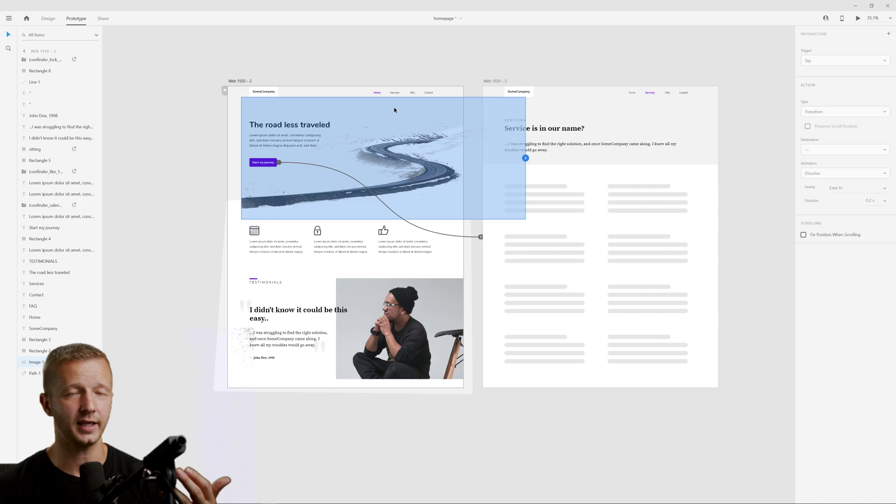
left_click(358, 53)
key("ctrl+z")
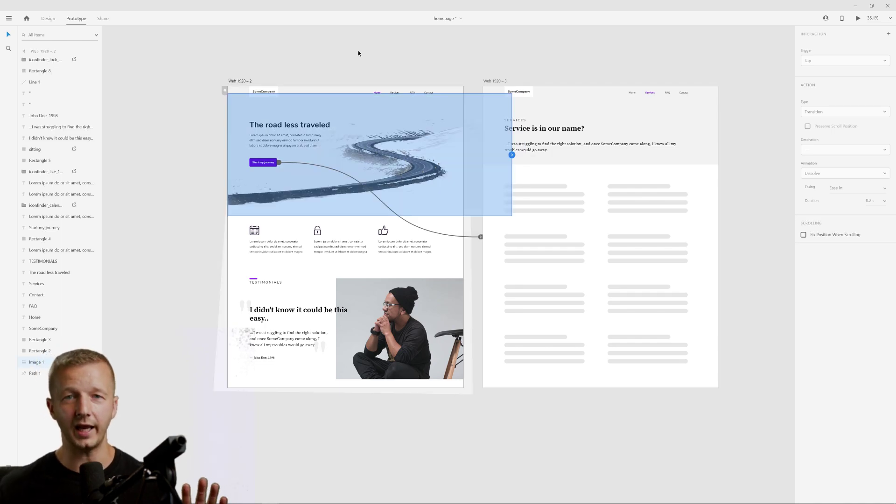
left_click(382, 38)
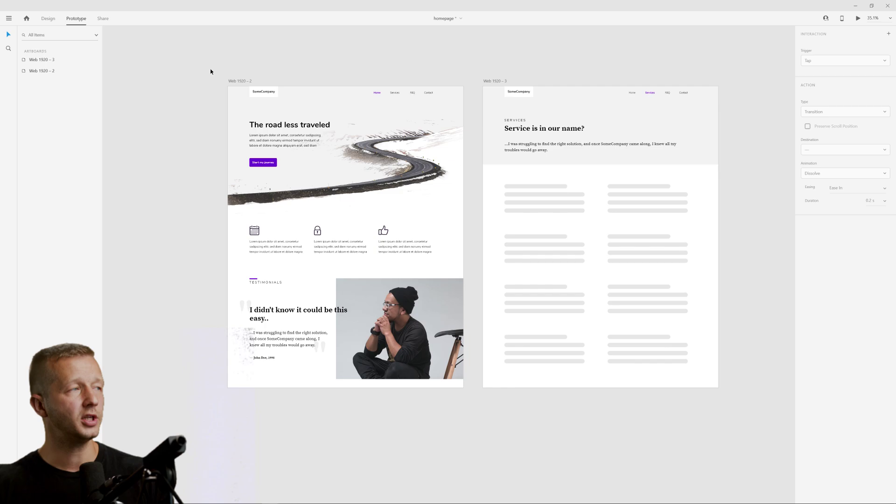
left_click_drag(211, 71, 735, 426)
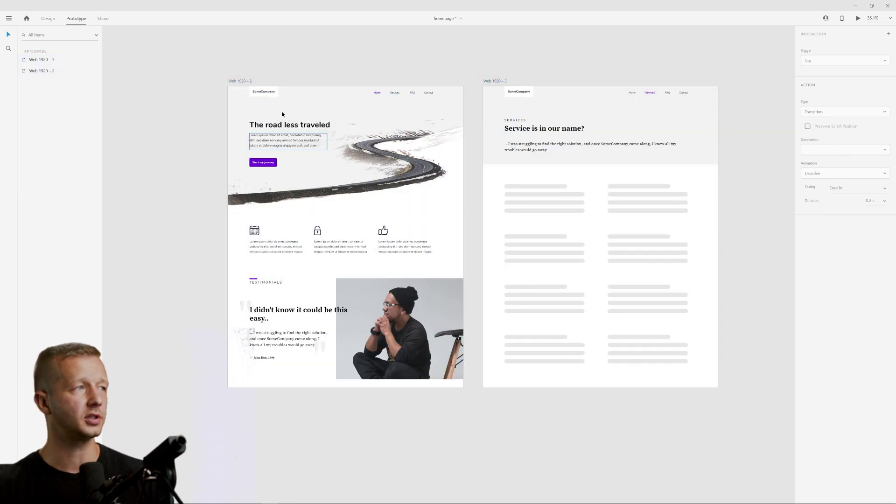
left_click_drag(191, 57, 721, 440)
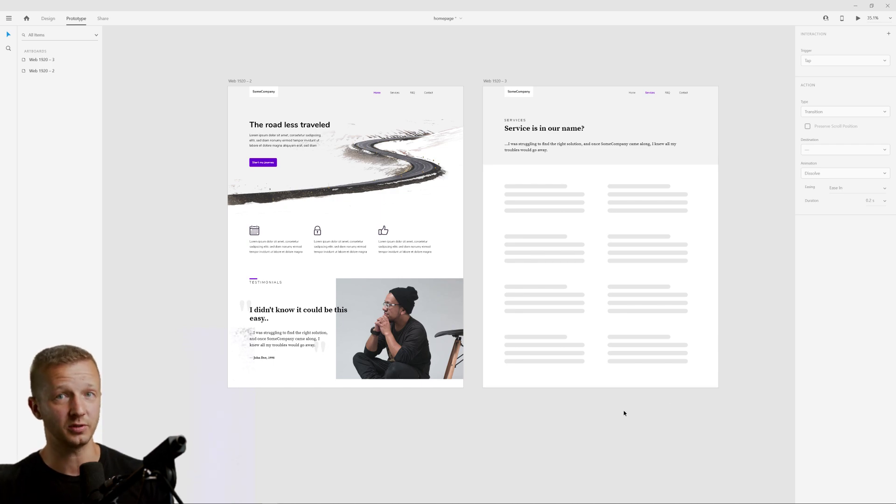
scroll(224, 83, "down", 3)
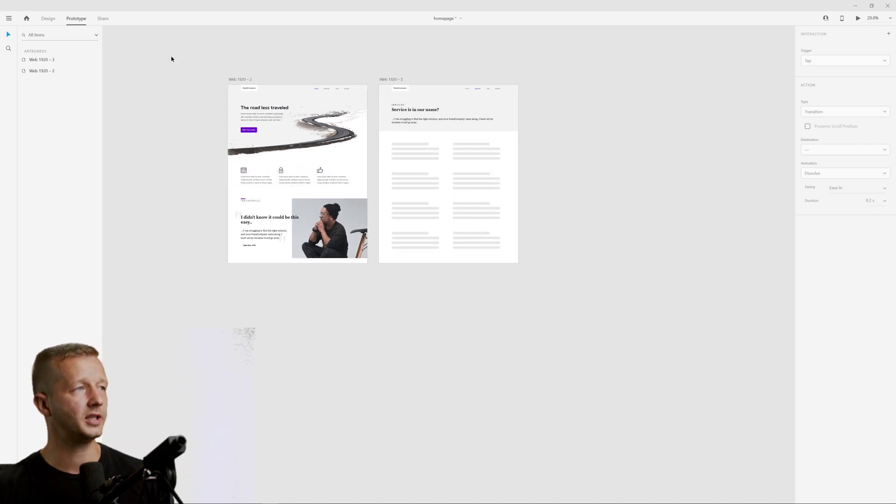
left_click_drag(170, 55, 561, 320)
left_click(561, 322)
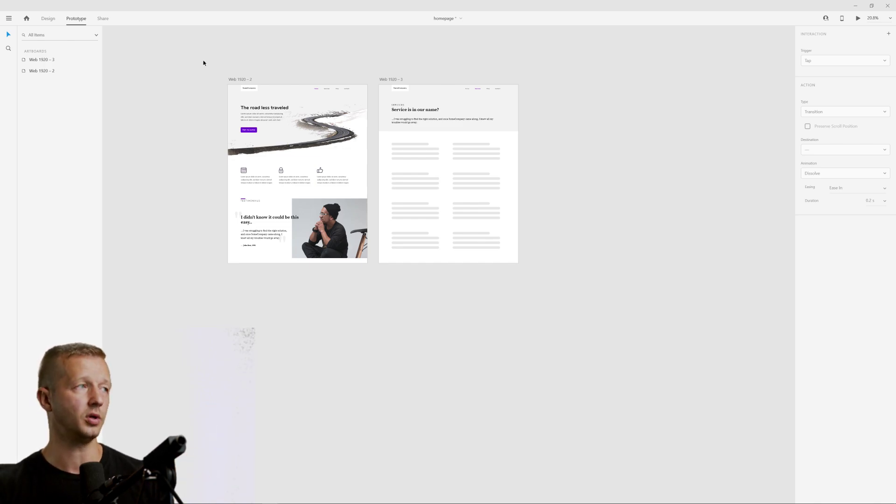
left_click_drag(199, 63, 609, 268)
left_click(639, 312)
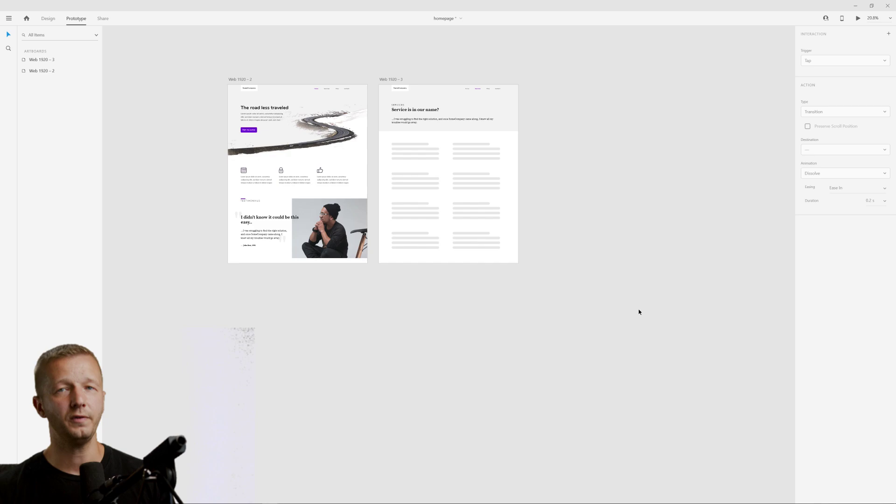
scroll(274, 120, "up", 5)
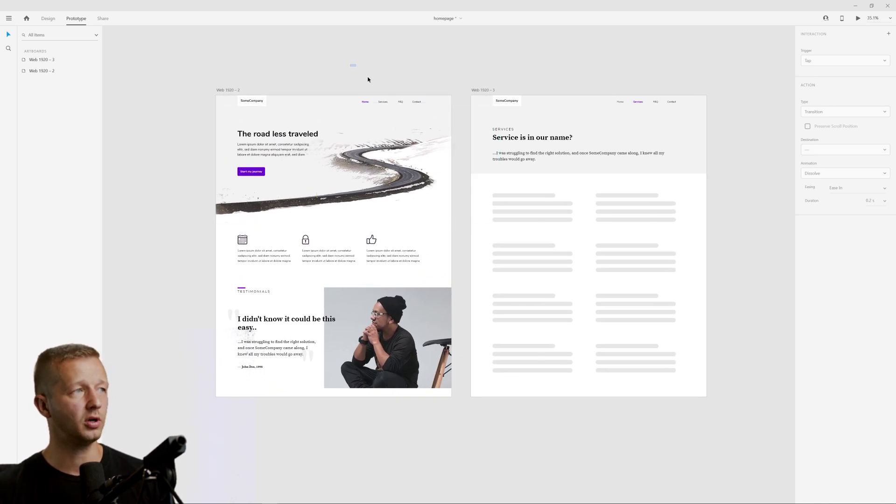
scroll(372, 140, "up", 2)
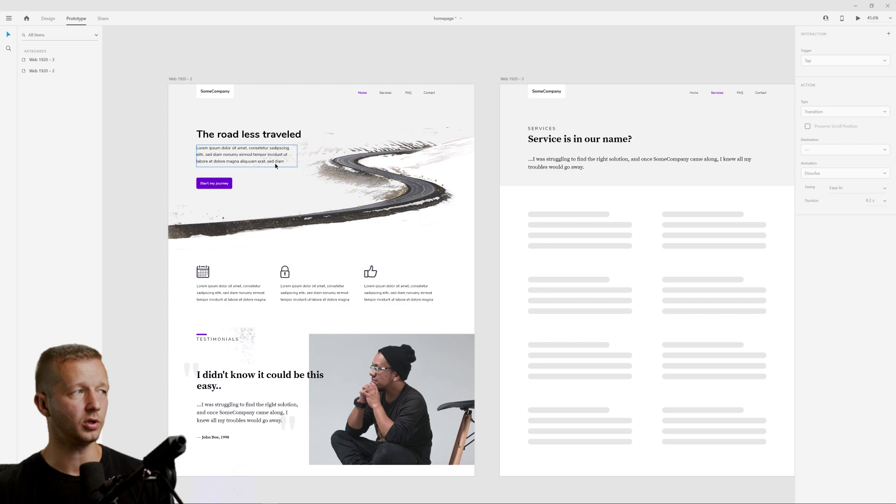
scroll(280, 149, "up", 1)
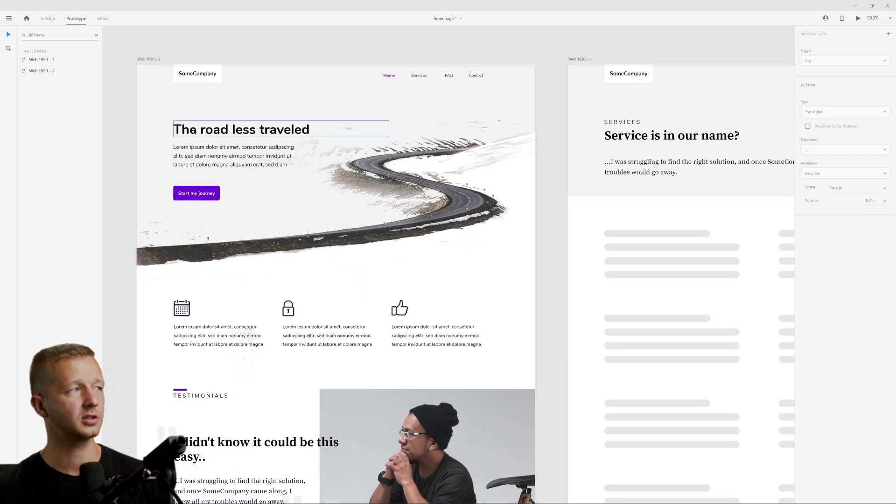
scroll(380, 185, "down", 1)
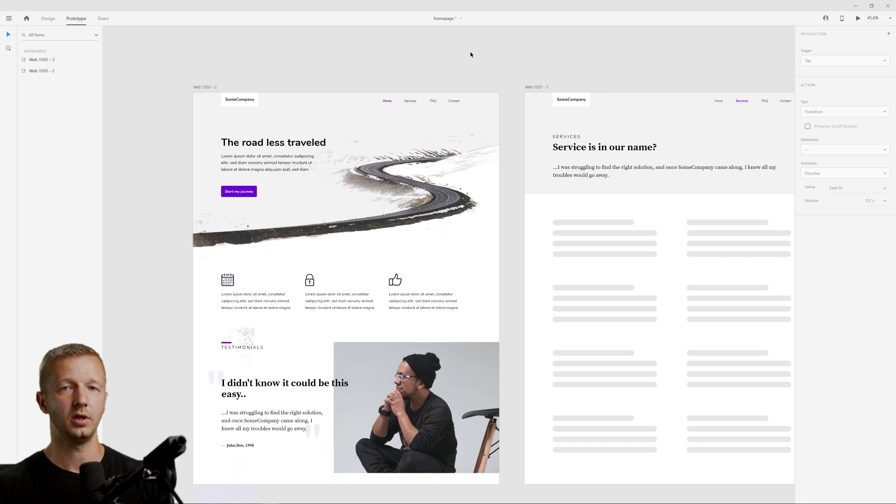
left_click(251, 194)
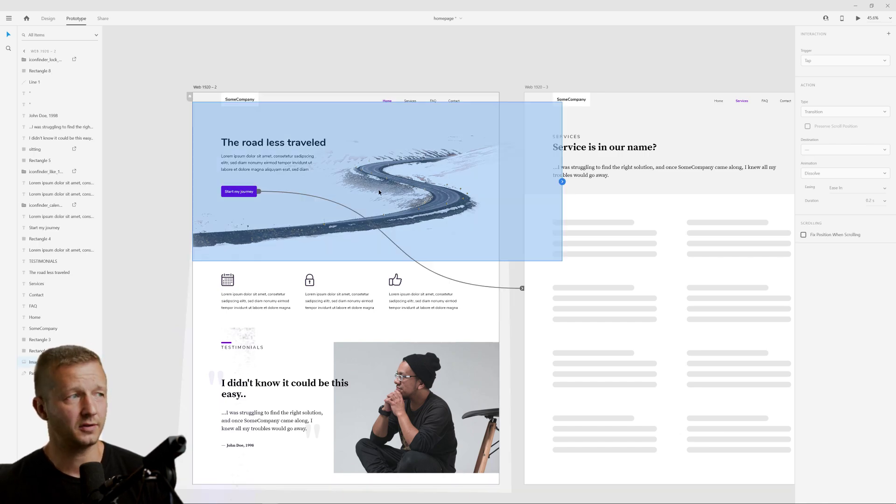
left_click(232, 48)
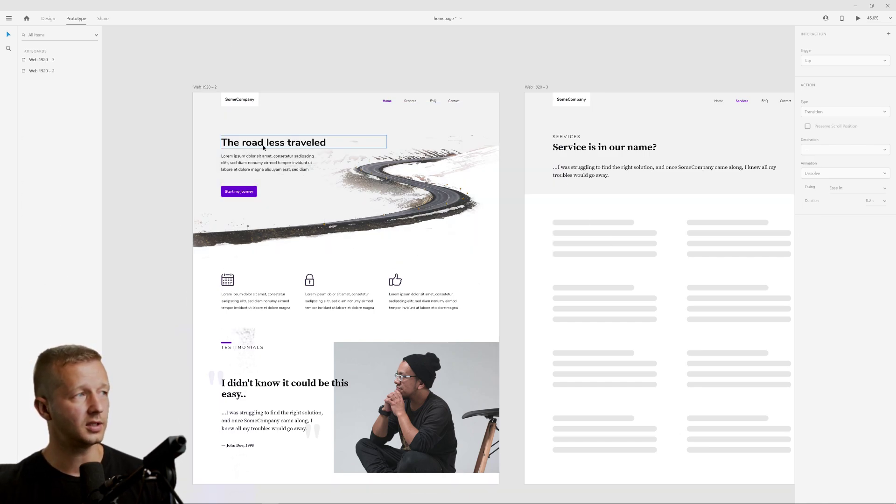
left_click(239, 191)
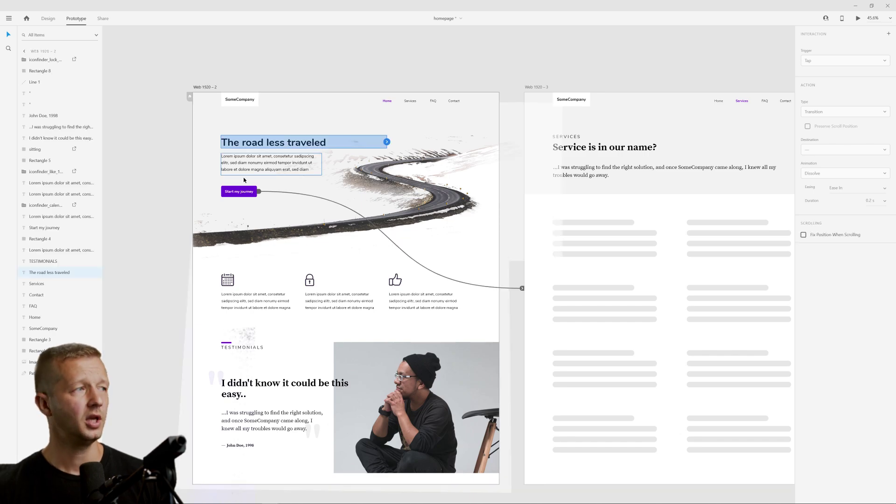
scroll(240, 191, "up", 4)
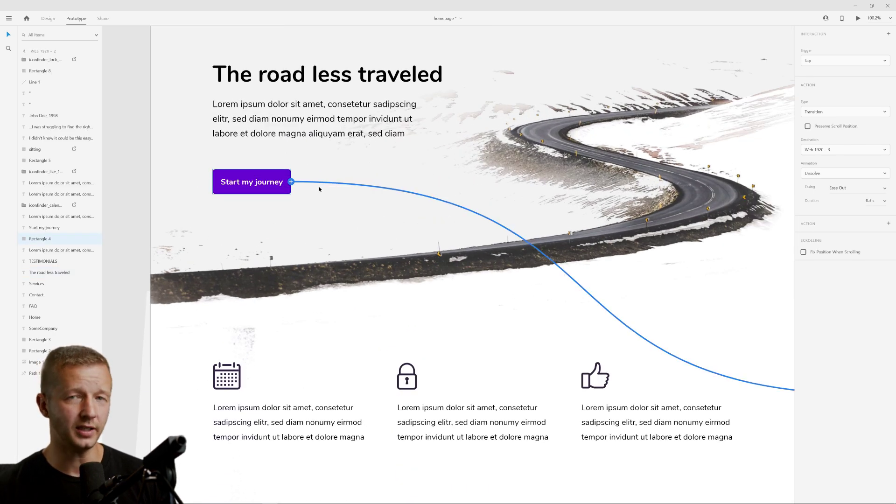
scroll(378, 194, "down", 4)
left_click(420, 64)
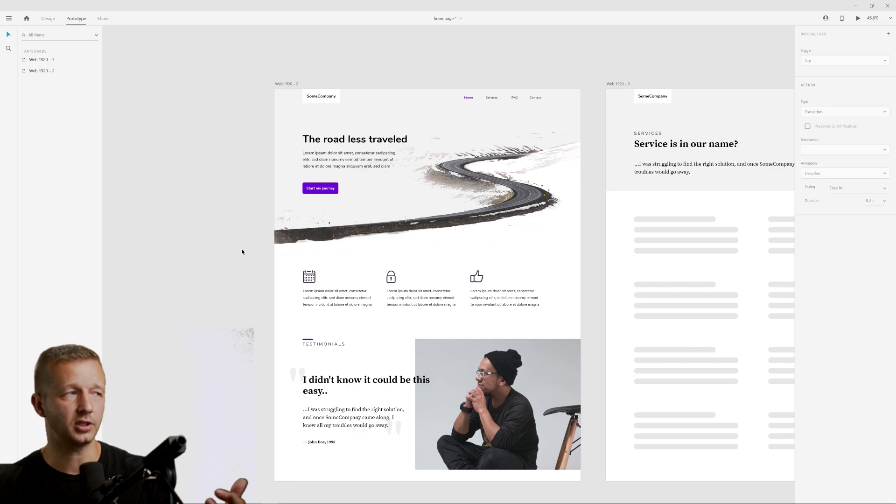
- Alt-drag Web 1920 – 2 downward to create the duplicate artboard Web 1920 – 4
scroll(228, 166, "down", 4, "ctrl")
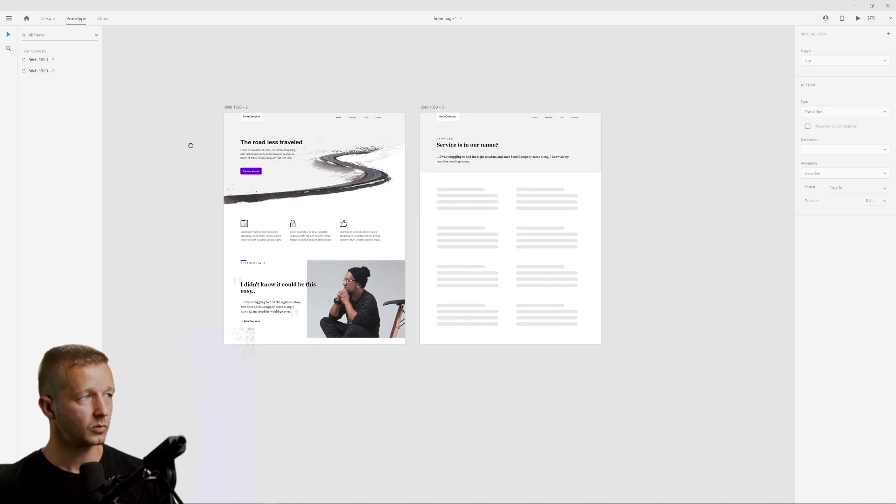
left_click_drag(237, 96, 238, 355)
left_click(153, 274)
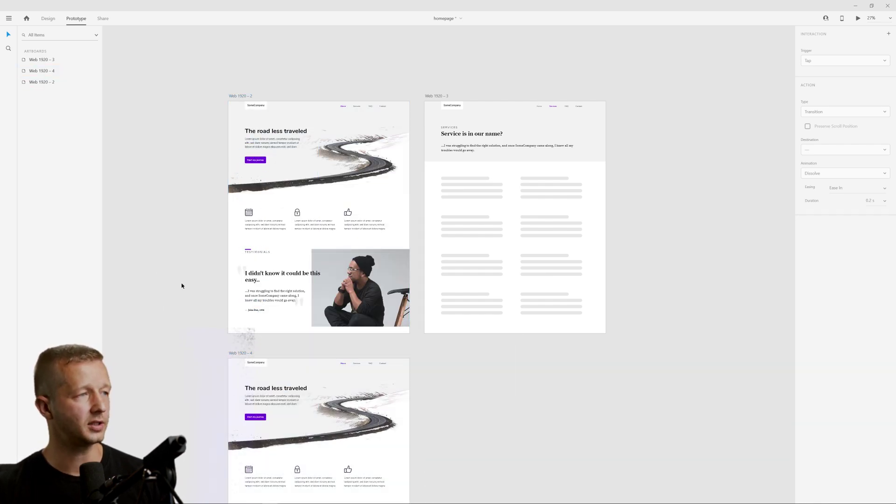
- Select Web 1920 – 4 and Web 1920 – 2 to confirm both link to Web 1920 – 3
scroll(201, 271, "down", 2)
scroll(201, 271, "left", 1)
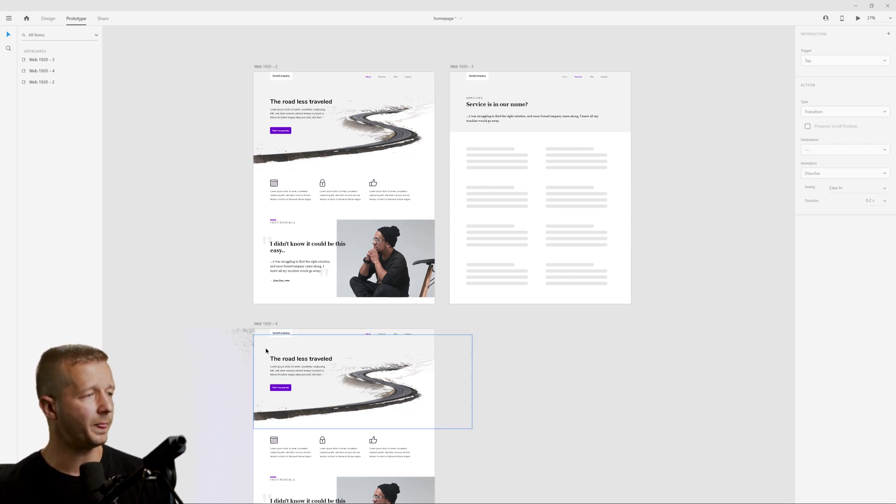
left_click_drag(219, 345, 214, 233)
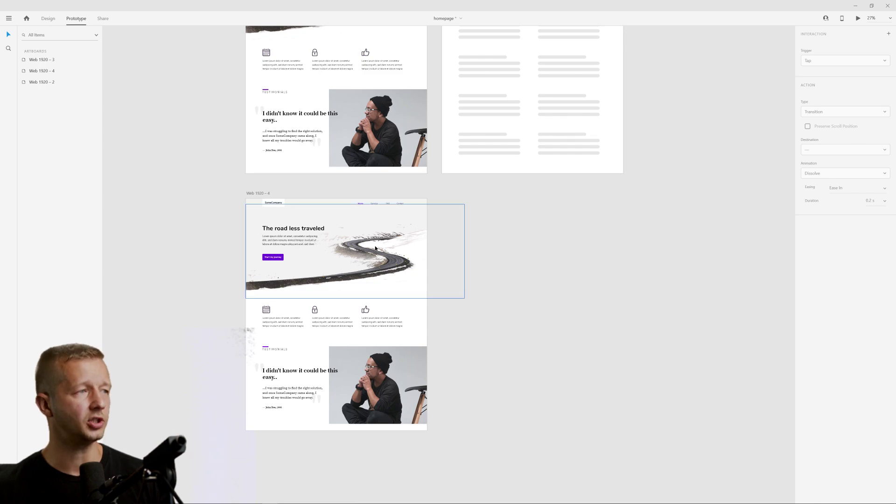
left_click(260, 193)
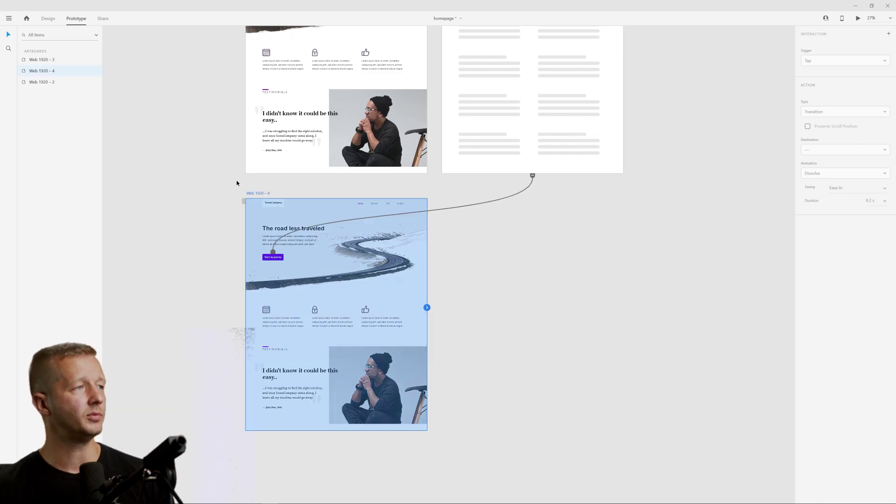
scroll(227, 190, "up", 5)
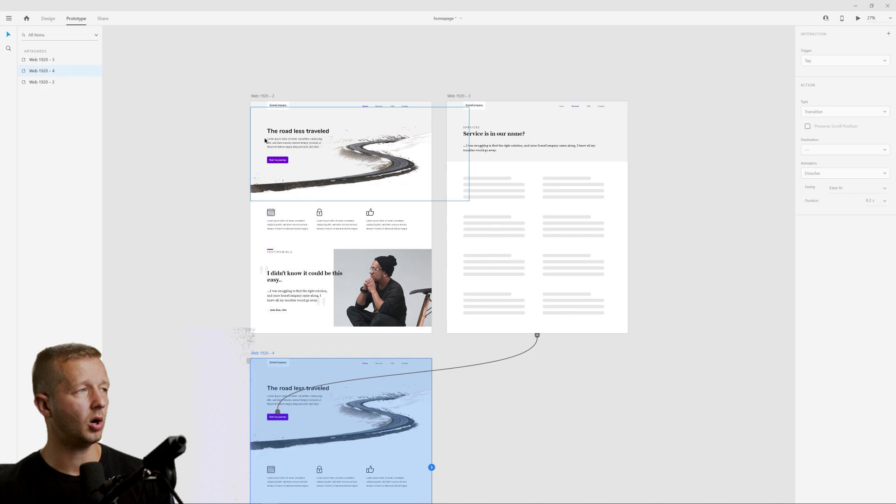
left_click(265, 102)
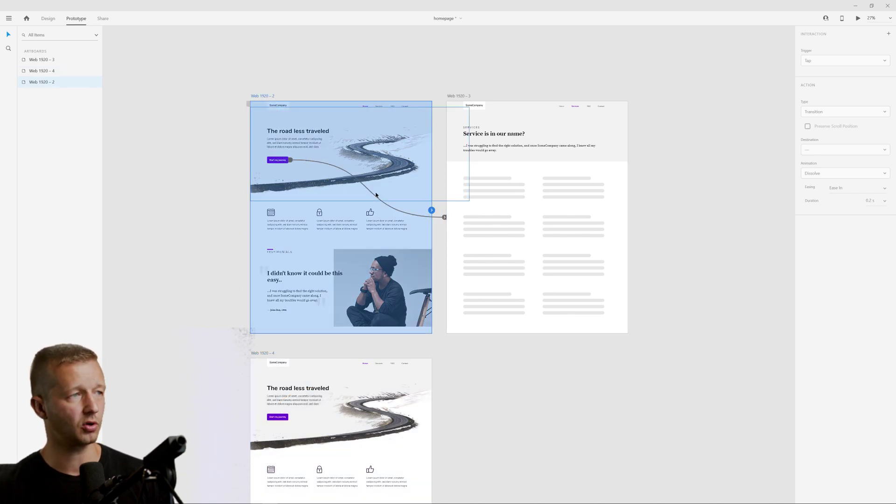
left_click(280, 353)
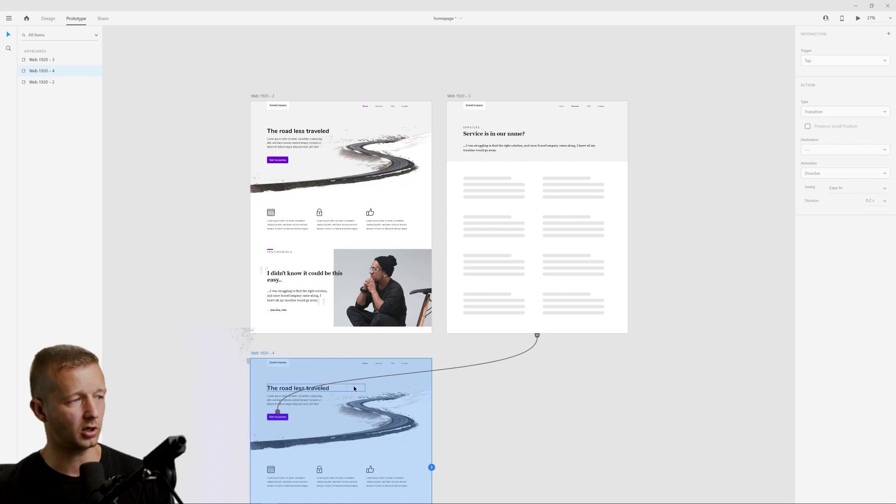
- In Design mode, bring Web 1920 – 4's hero into view and select its elements
left_click(48, 18)
left_click_drag(204, 274, 195, 126)
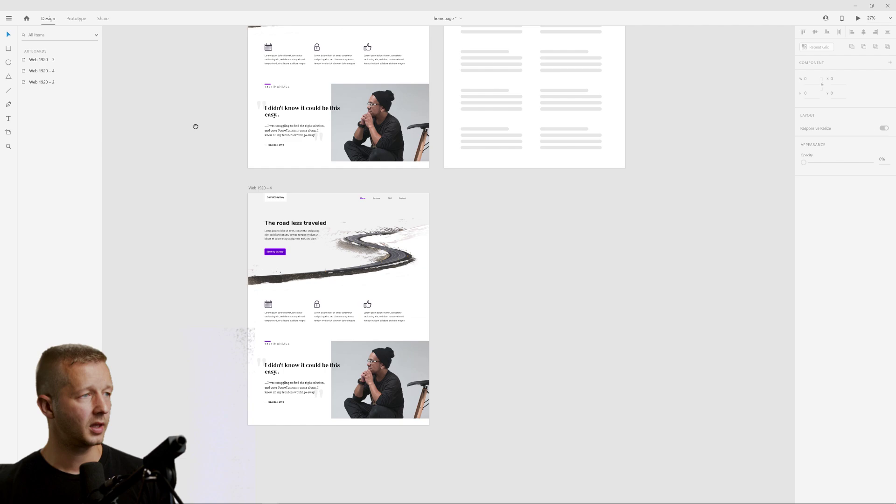
scroll(270, 269, "up", 4)
left_click(410, 226)
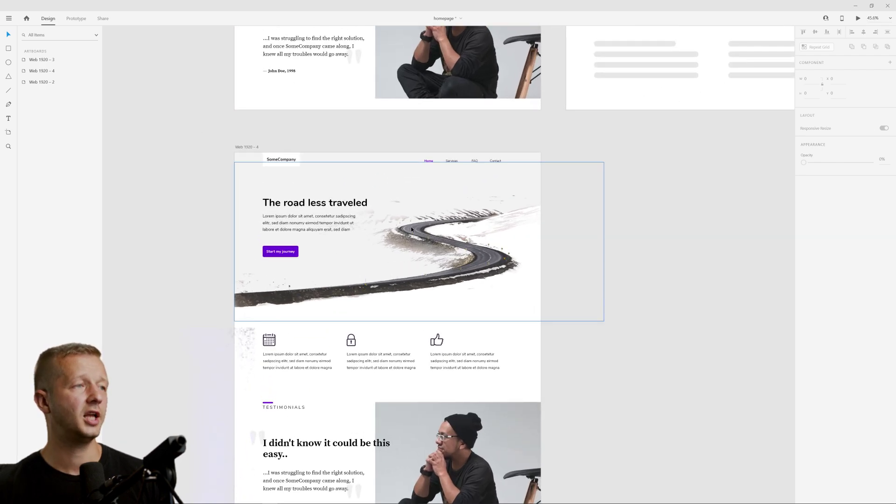
left_click(290, 248)
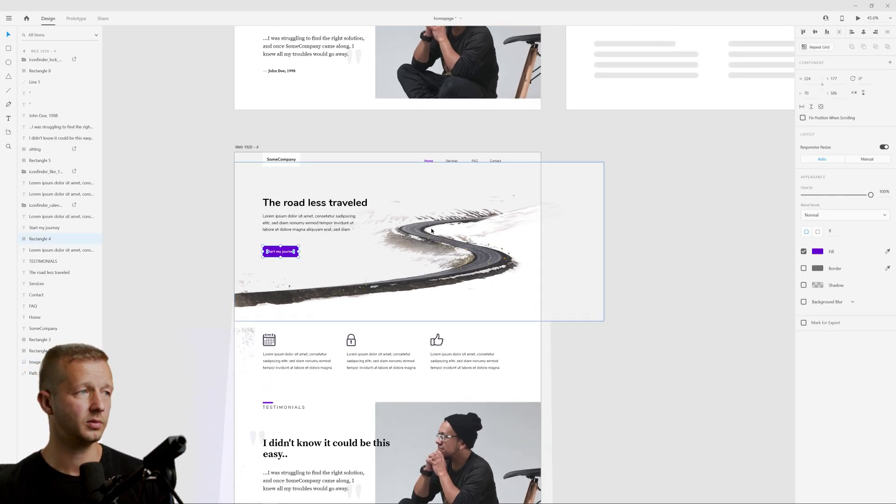
left_click(190, 120)
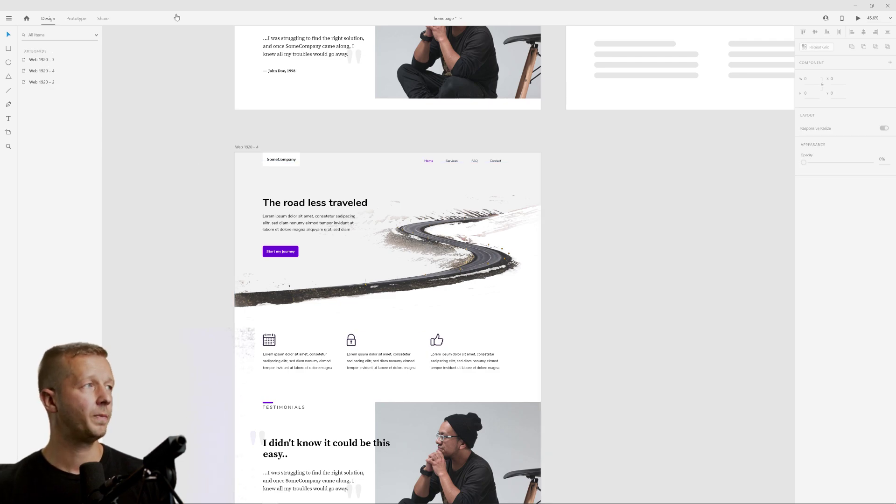
- Delete the road hero image and its leftover mask shape, then make the window smaller
left_click(402, 194)
left_click(485, 247)
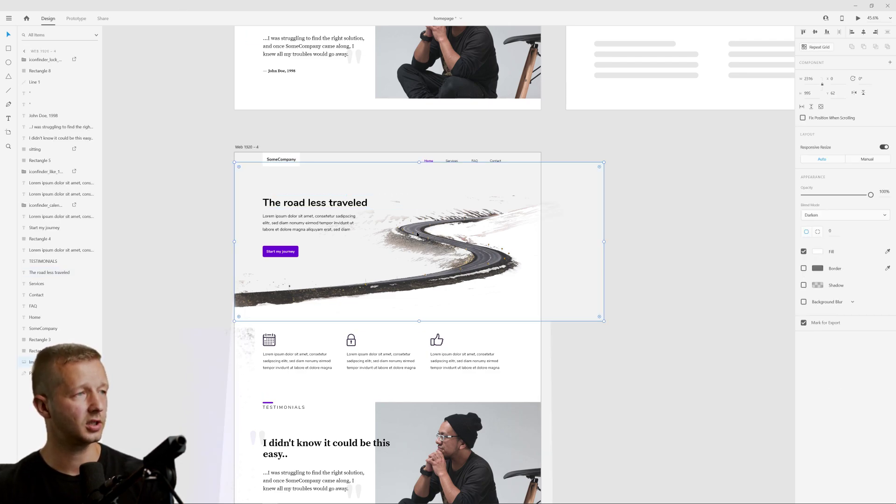
key("Delete")
left_click(493, 255)
key("Delete")
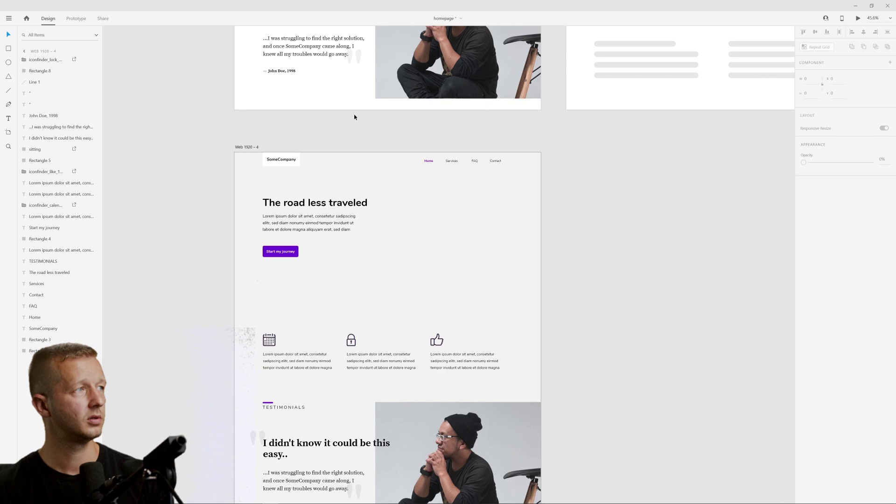
left_click_drag(221, 4, 242, 92)
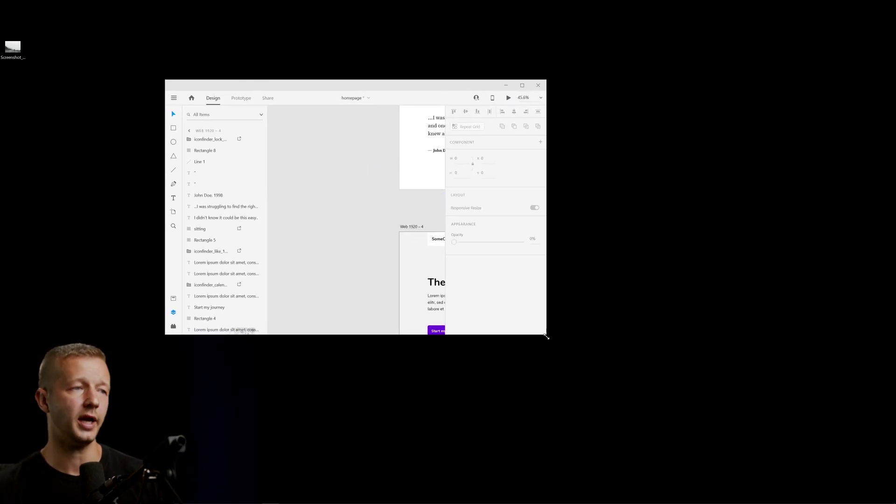
- Maximize XD and draw a borderless rectangle across Web 1920 – 4's full hero area
left_click_drag(546, 336, 680, 420)
key("super+Up")
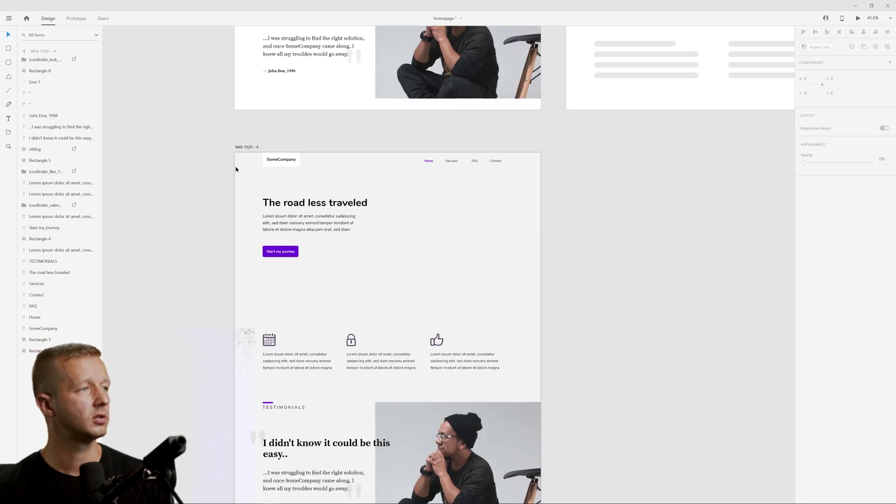
key("r")
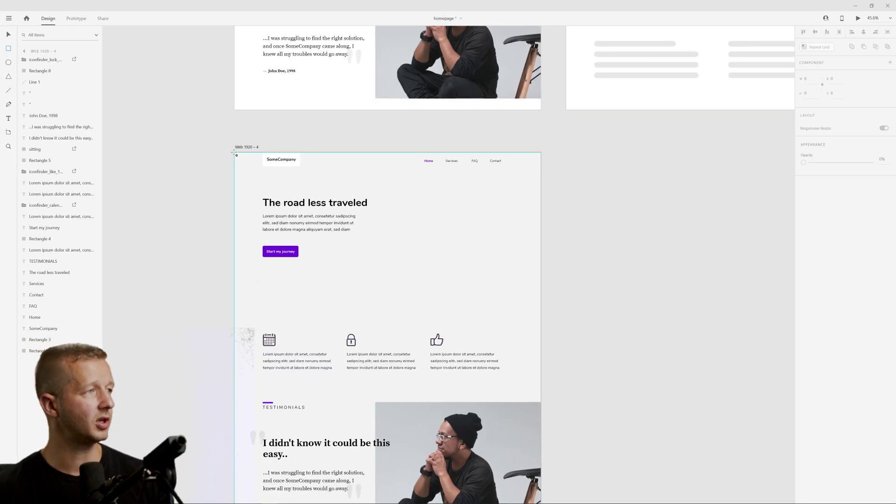
left_click_drag(235, 152, 303, 206)
mouse_move(351, 233)
left_mouse_down()
mouse_move(536, 335)
mouse_move(532, 314)
mouse_move(540, 318)
left_mouse_up()
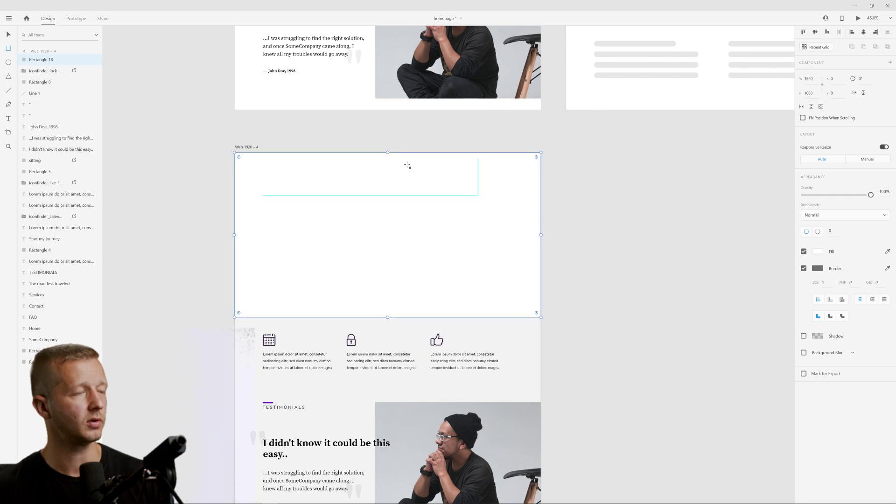
left_click(803, 269)
- Fill the rectangle with the foggy road cyclist photo and send it behind the hero text
key("super+Down")
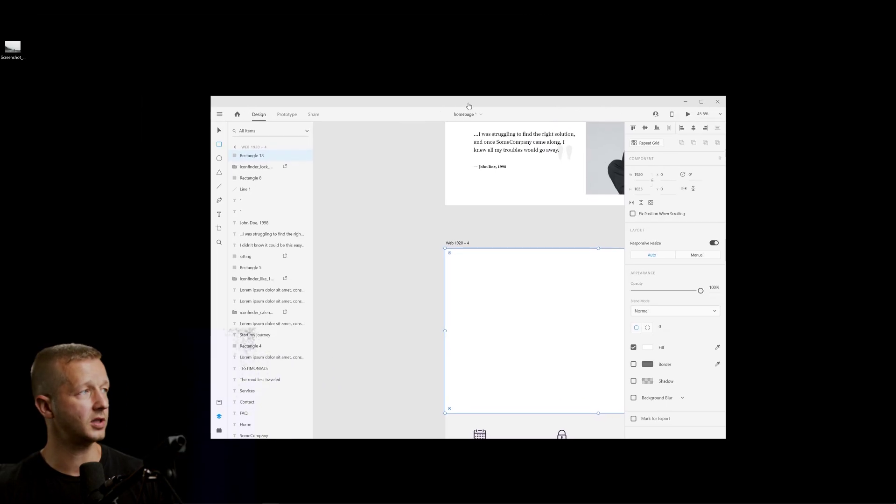
left_click_drag(23, 42, 488, 280)
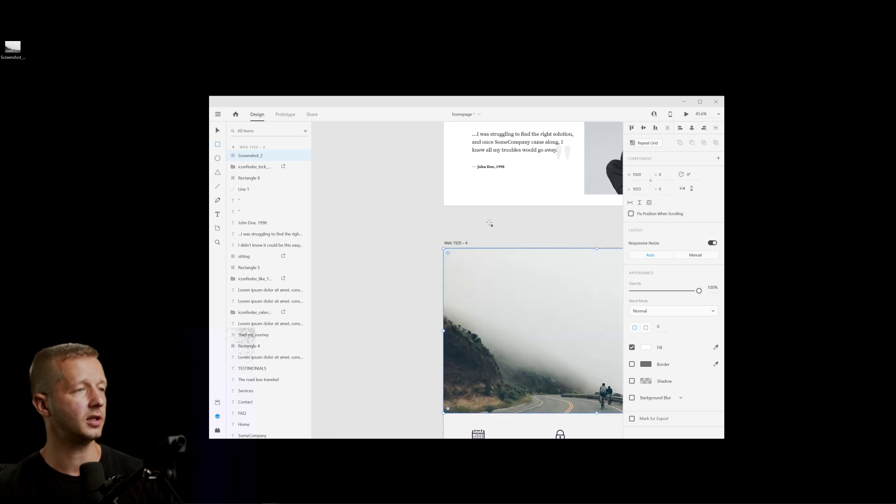
double_click(421, 107)
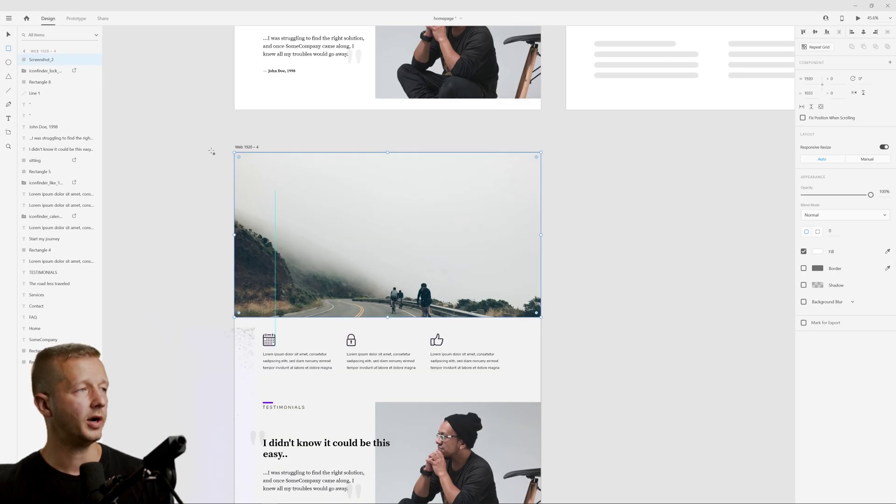
key("ctrl+shift+bracketleft")
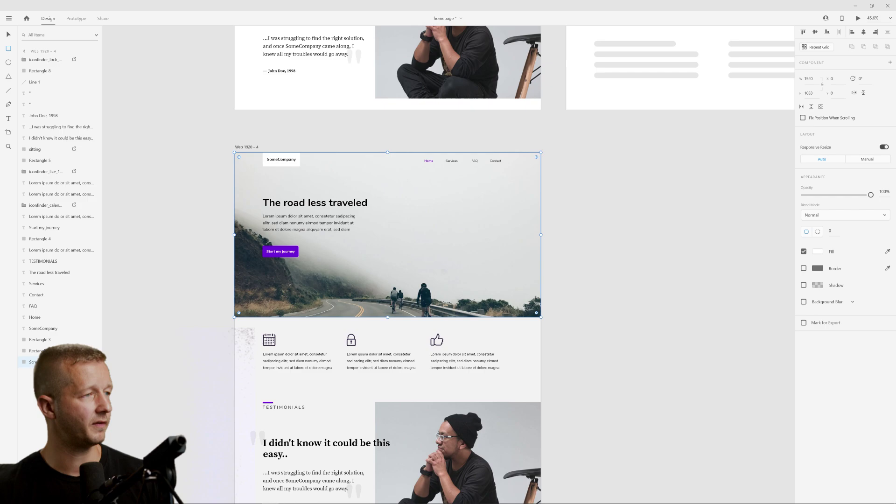
- Reposition the hero photo inside its mask, extending it to the artboard's left edge
key("v")
left_click(172, 178)
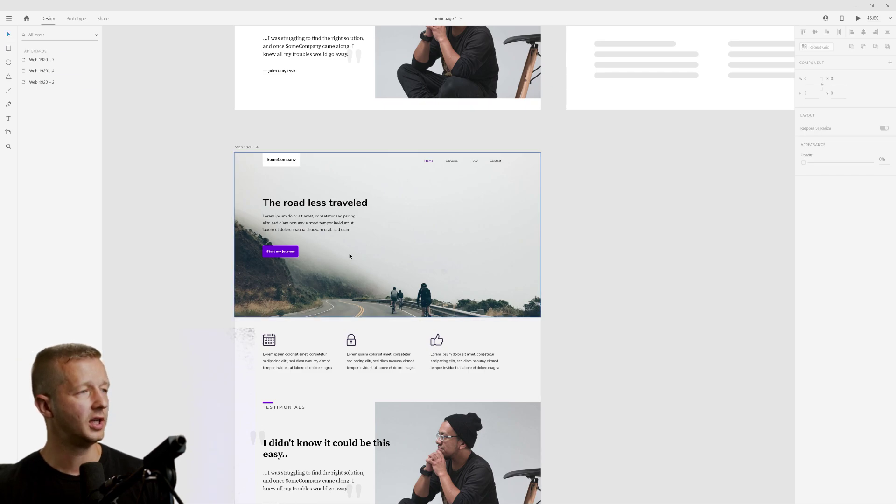
left_click(350, 273)
scroll(338, 271, "up", 5, "ctrl")
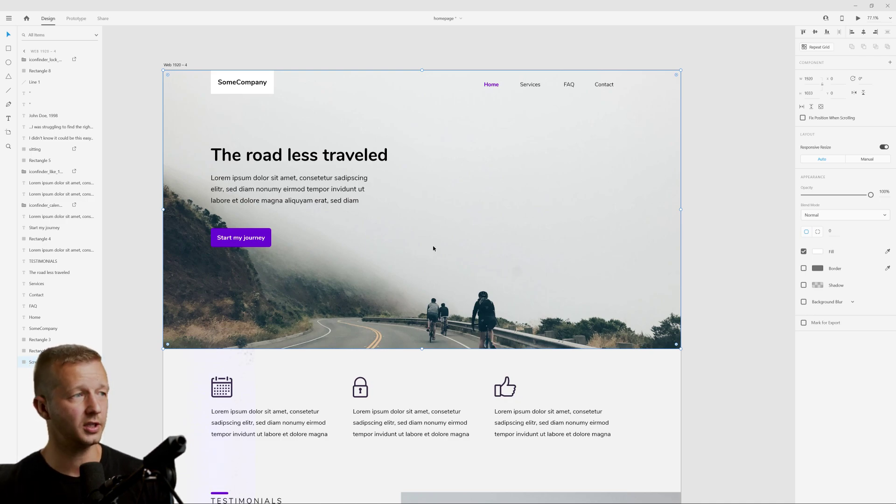
double_click(399, 273)
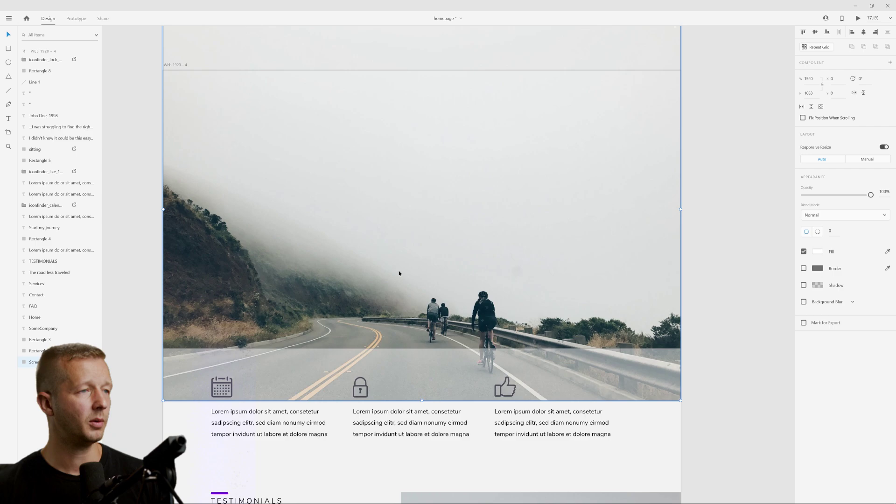
left_click_drag(682, 209, 164, 227)
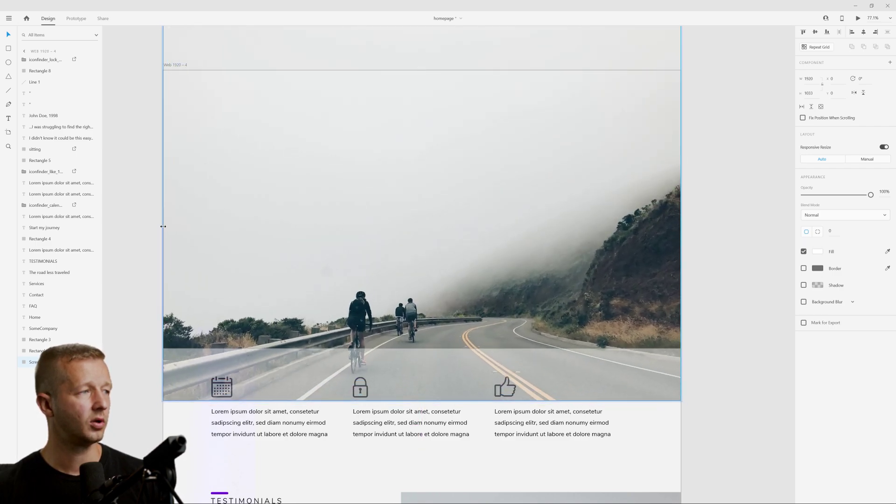
left_click(145, 222)
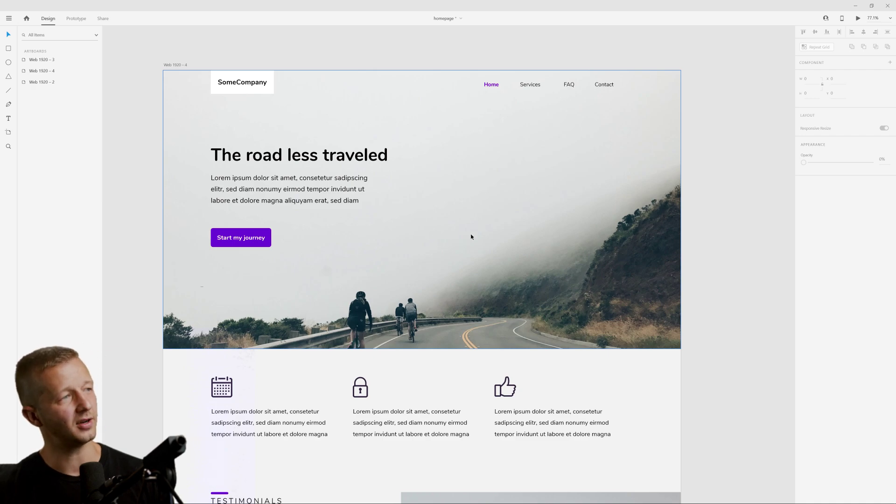
- Compare with Web 1920 – 2, then re-adjust Web 1920 – 4's photo in its mask
scroll(485, 228, "down", 4)
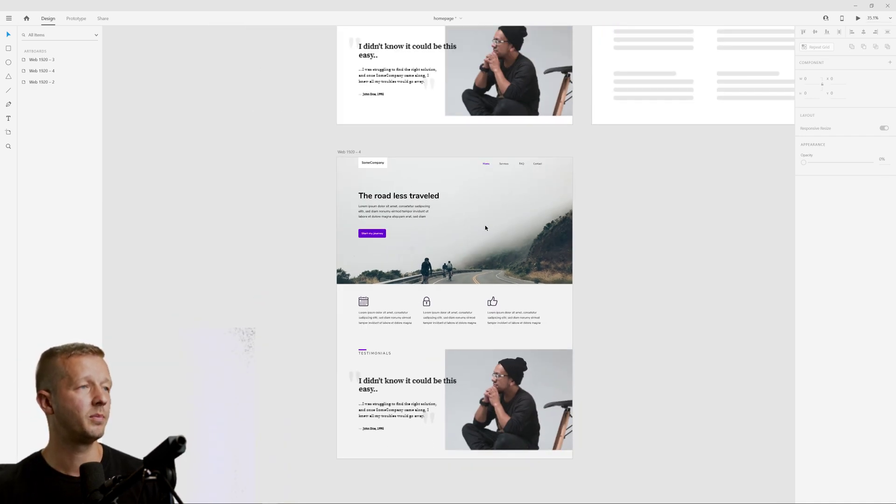
left_click_drag(484, 230, 454, 287)
scroll(463, 182, "up", 4)
scroll(464, 182, "right", 1)
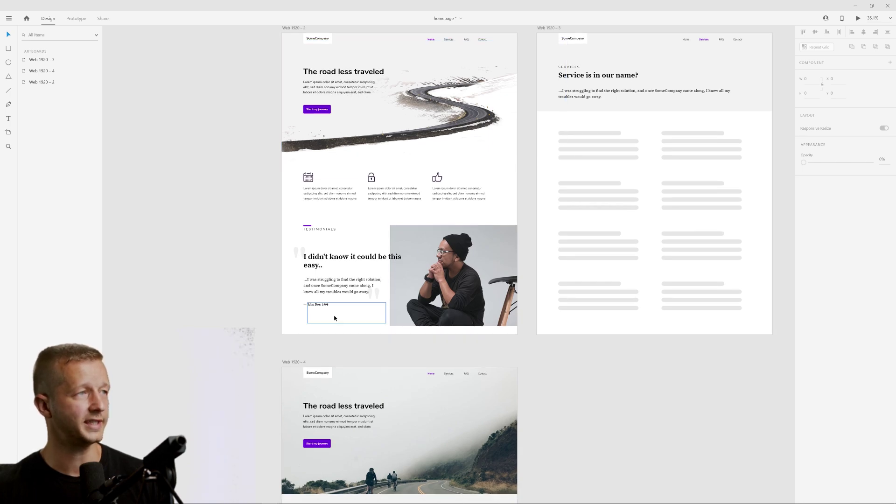
left_click_drag(278, 280, 265, 151)
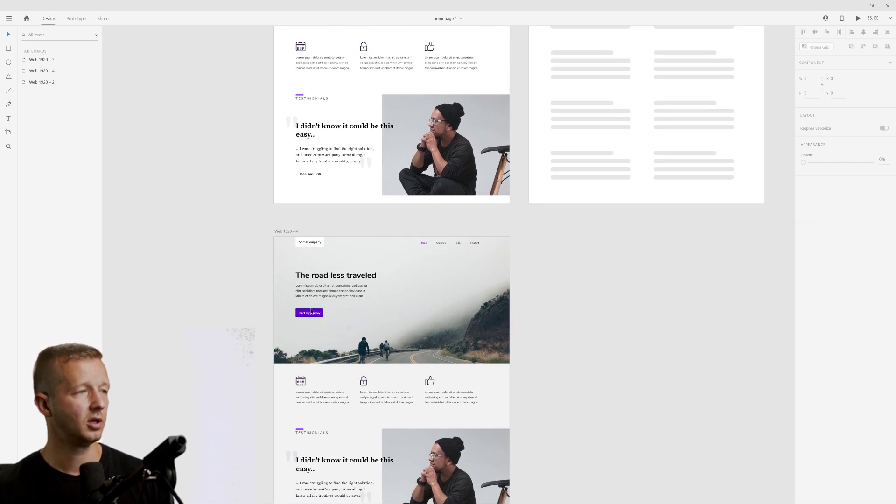
scroll(376, 330, "up", 4)
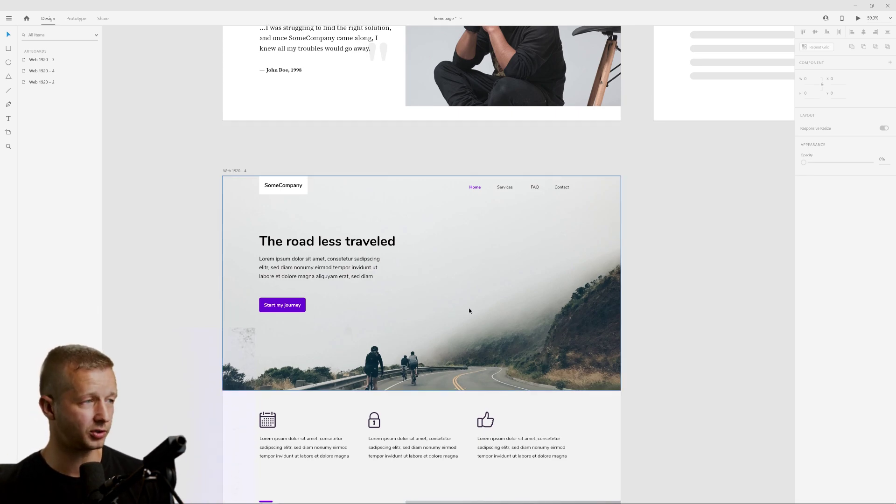
double_click(469, 311)
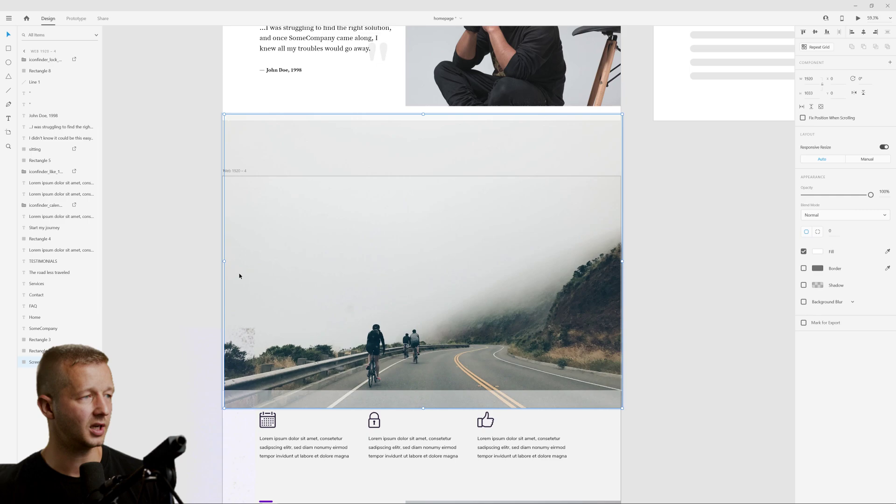
left_click(187, 299)
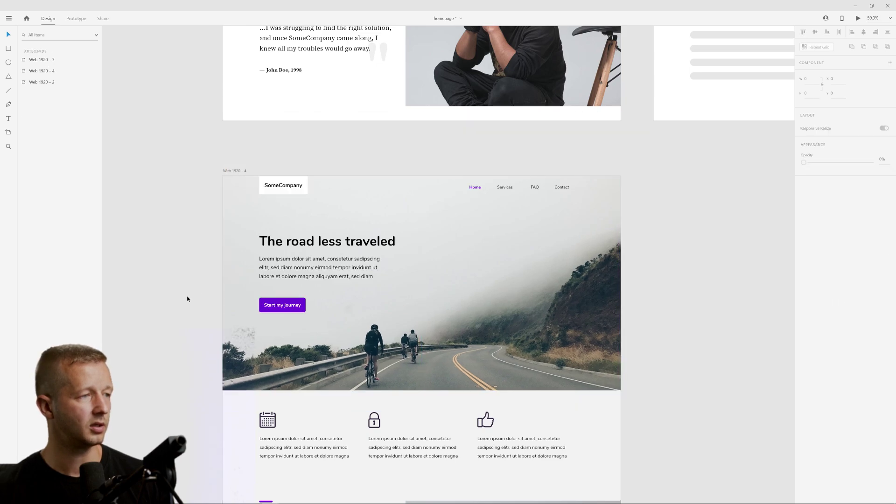
- Zoom out to show all three artboards and switch to Prototype mode with Ctrl+Tab
scroll(157, 280, "up", 1)
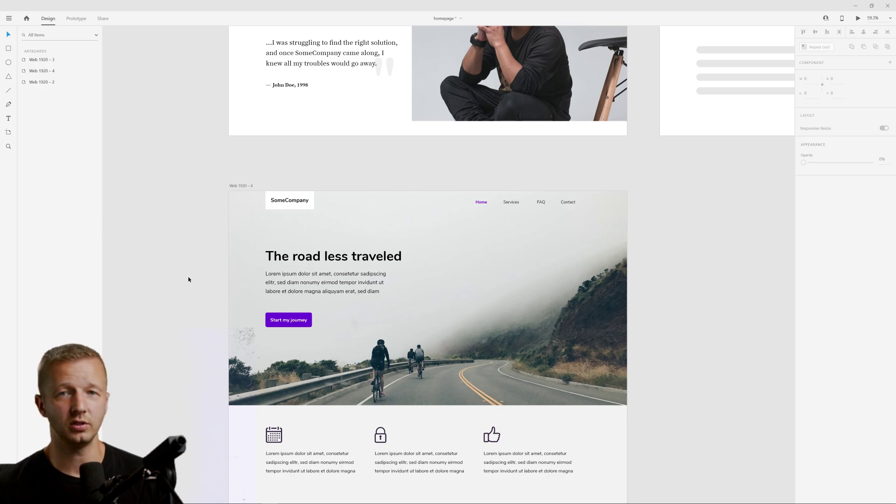
scroll(200, 262, "down", 3)
scroll(201, 279, "up", 2)
scroll(200, 277, "up", 2)
scroll(213, 310, "down", 2)
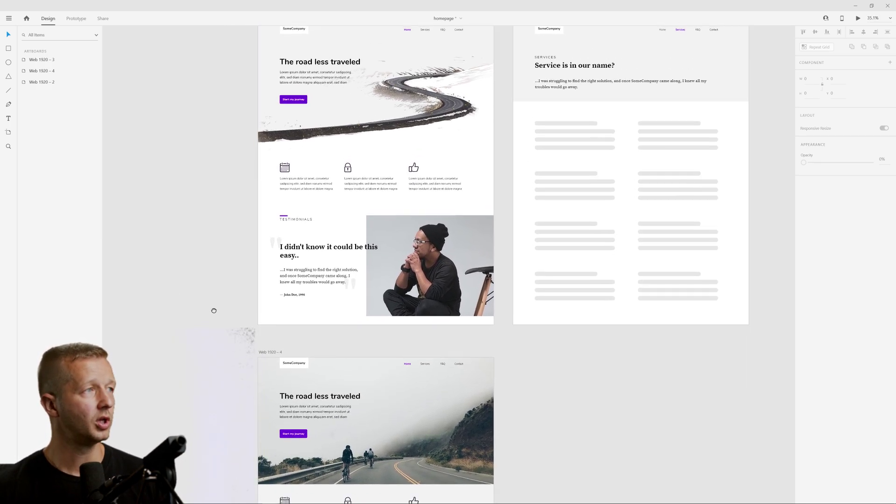
scroll(219, 364, "down", 1)
scroll(220, 364, "left", 1)
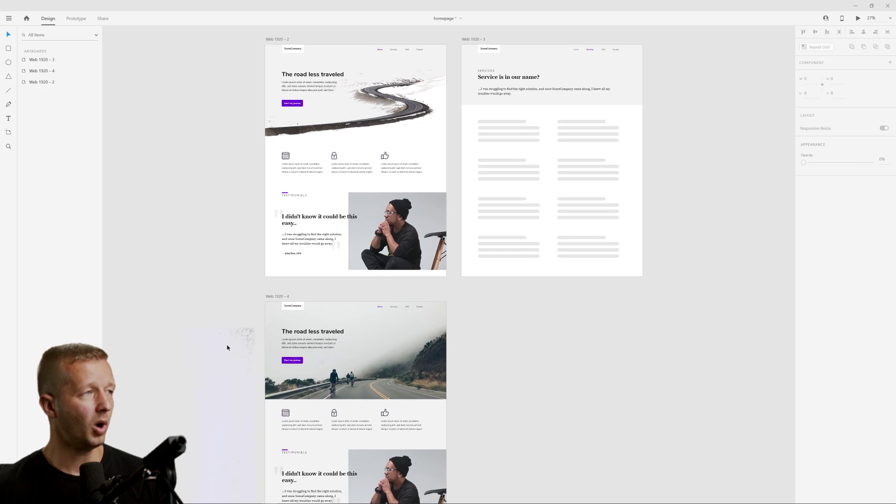
key("ctrl+Tab")
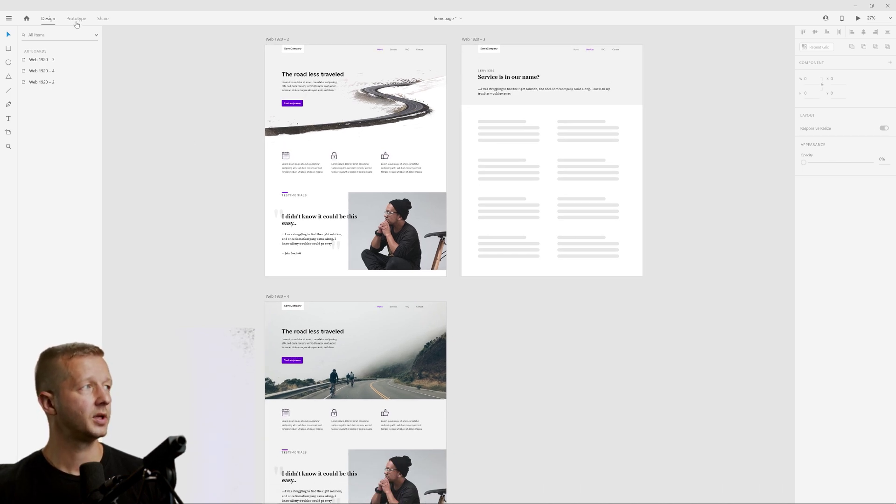
- Make Web 1920 – 2 the home screen of a flow and confirm its name, Flow 1
scroll(211, 279, "up", 2)
scroll(211, 278, "right", 1)
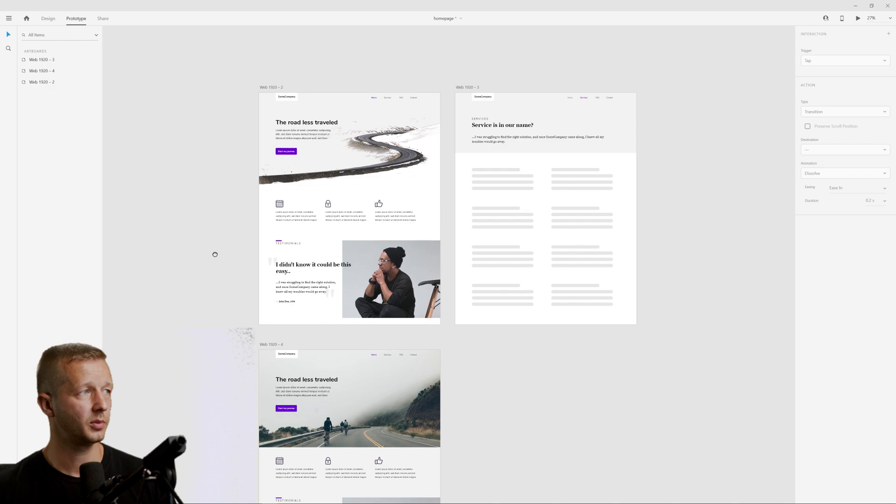
left_click(264, 80)
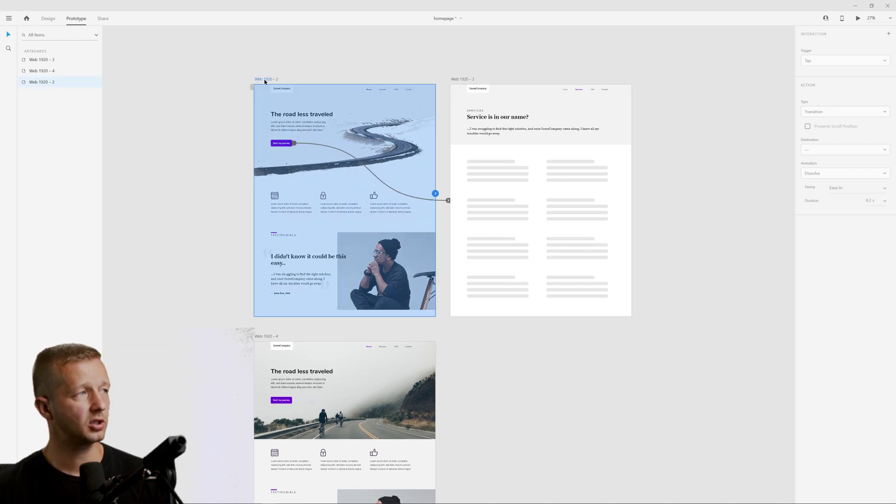
scroll(242, 97, "up", 5)
left_click_drag(252, 76, 230, 154)
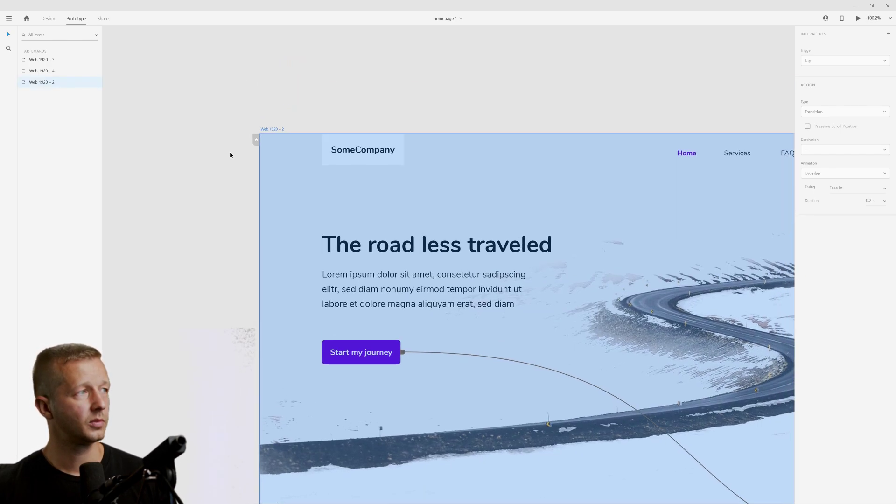
left_click(257, 139)
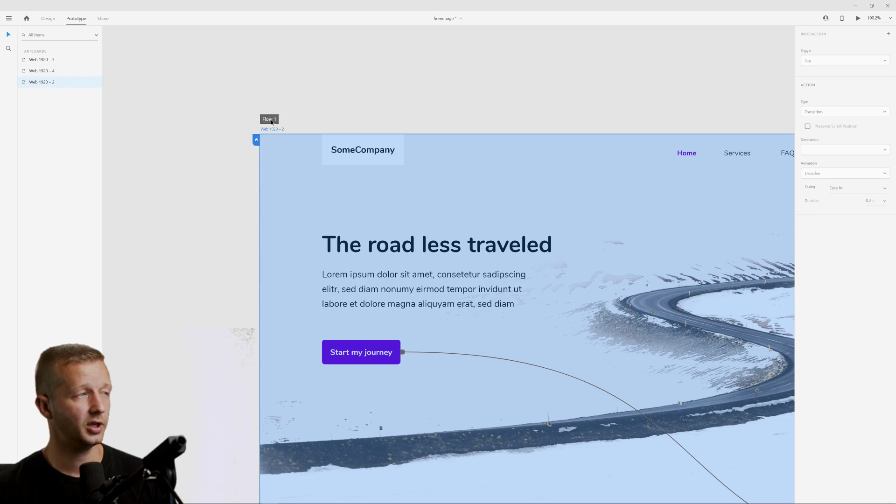
scroll(272, 143, "down", 1)
scroll(273, 144, "down", 8)
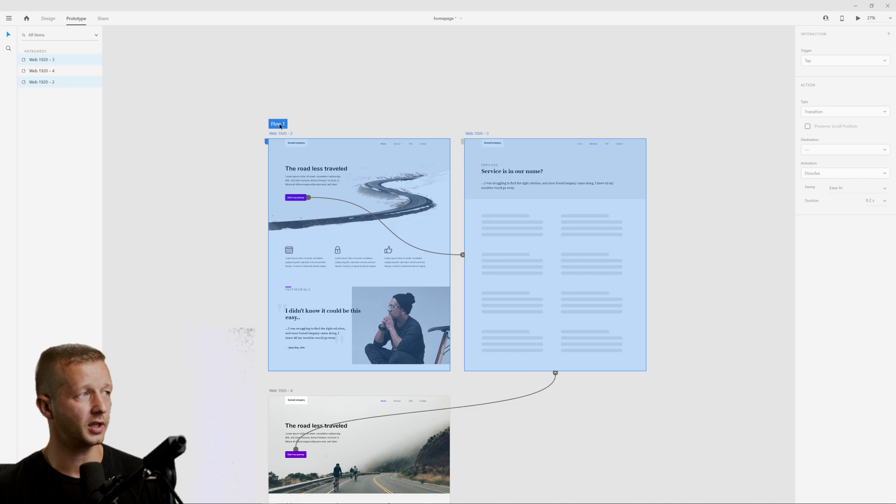
double_click(280, 124)
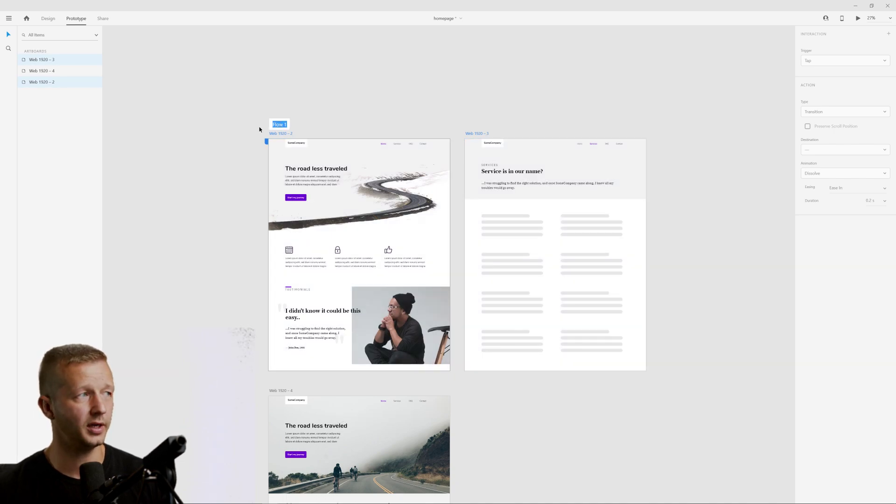
key("Return")
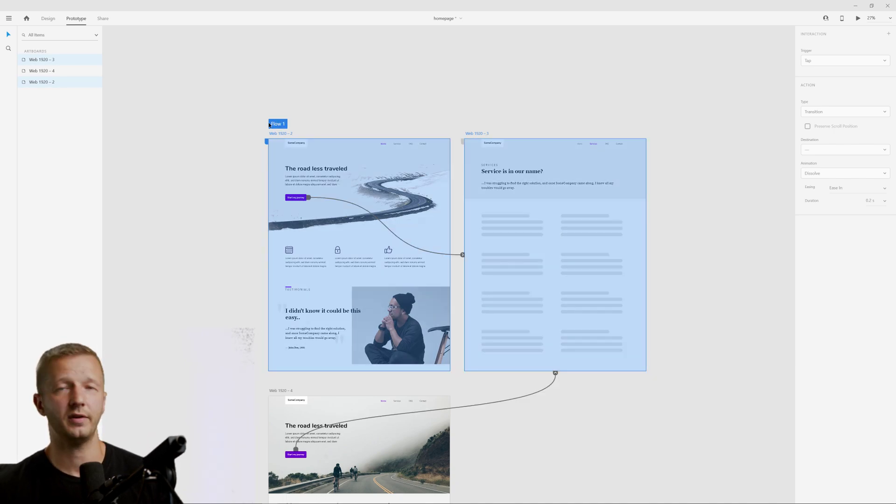
left_click(216, 265)
- Make Web 1920 – 4 the home screen of a second flow, Flow 2
scroll(244, 272, "down", 3)
scroll(249, 300, "up", 5)
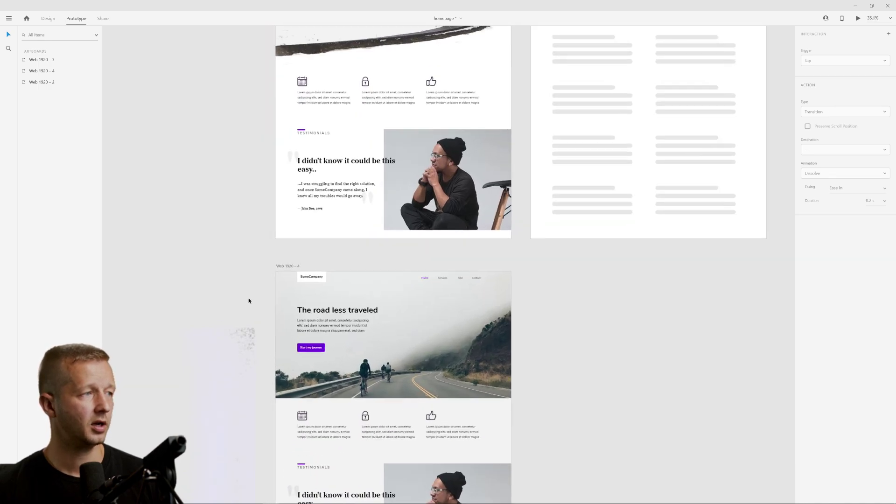
left_click(314, 231)
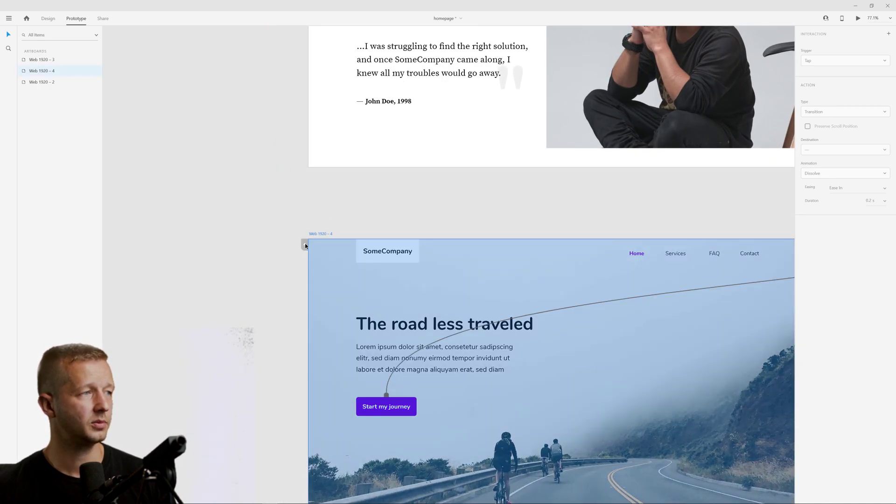
left_click(306, 245)
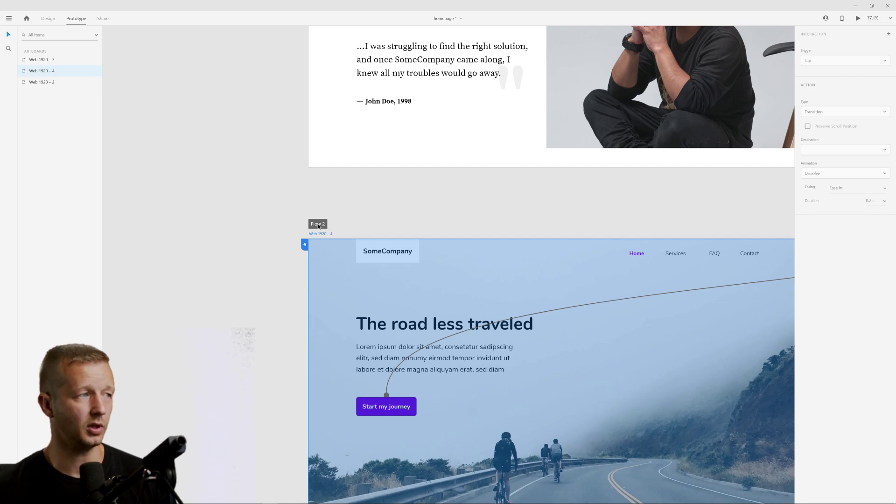
left_click(260, 210)
scroll(260, 201, "down", 6)
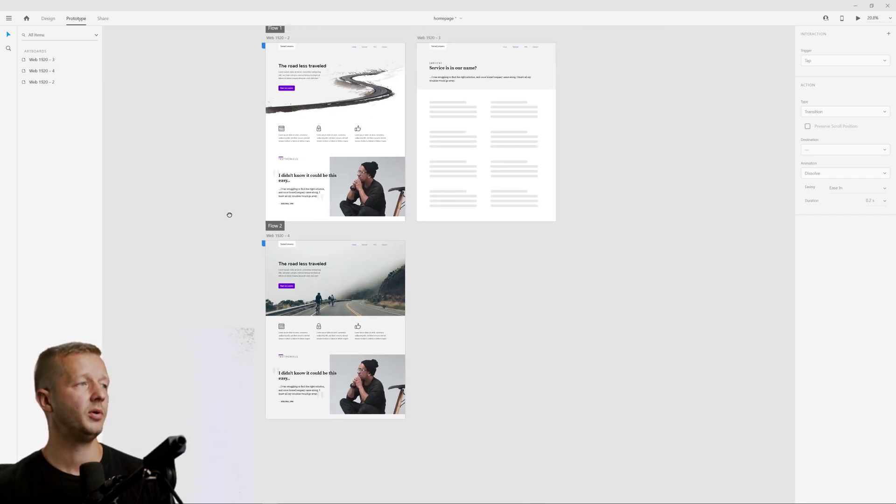
- Nudge the Flow 2 and Flow 1 artboards slightly lower by dragging their flow labels
left_click_drag(272, 250, 272, 269)
left_click_drag(272, 52, 271, 57)
left_click(200, 198)
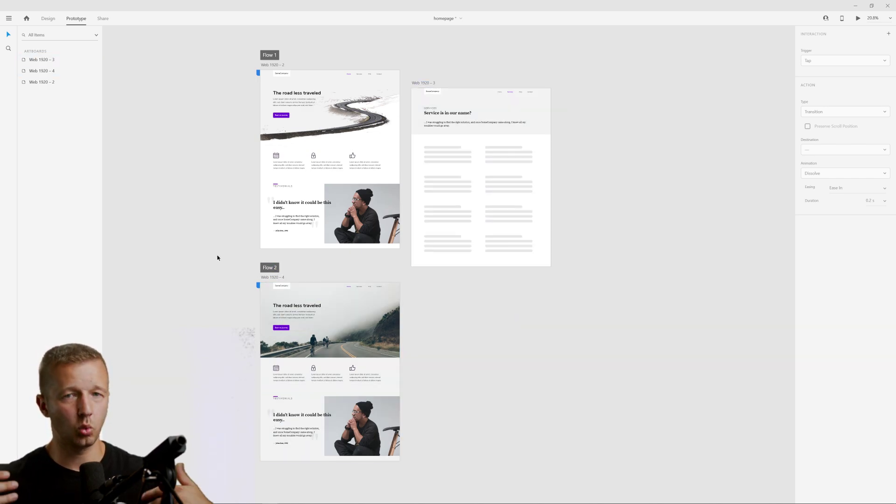
- Preview Flow 2, then Flow 1, confirming each opens on its own homepage variant
left_click(269, 268)
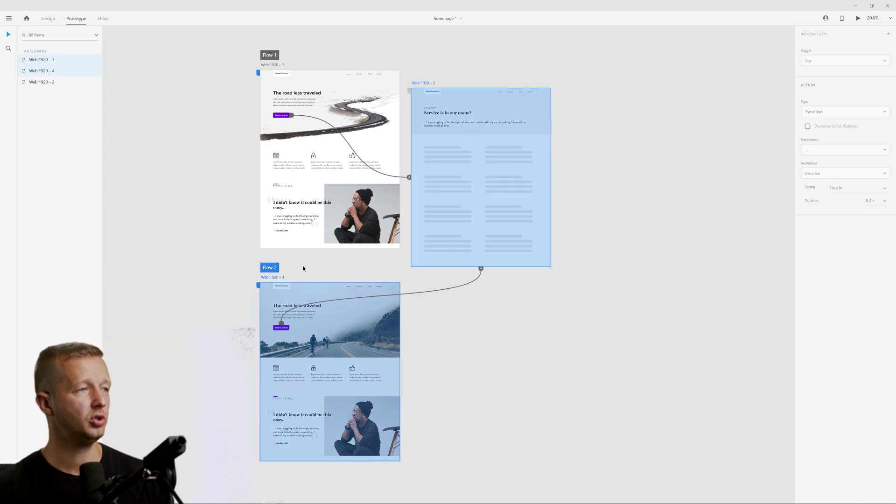
left_click(857, 18)
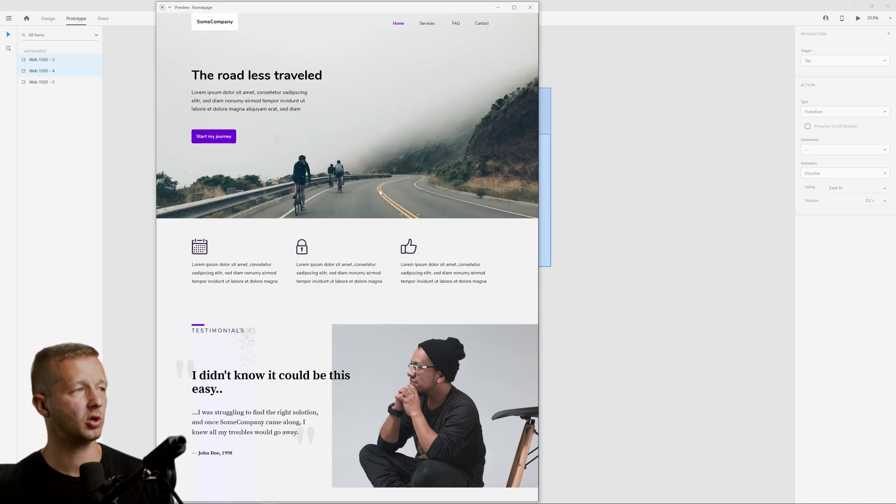
left_click(527, 5)
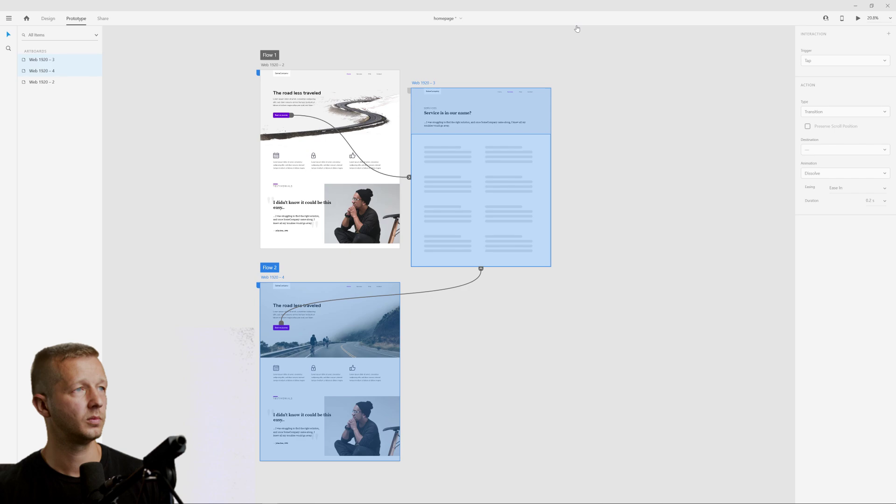
left_click(275, 56)
left_click(857, 17)
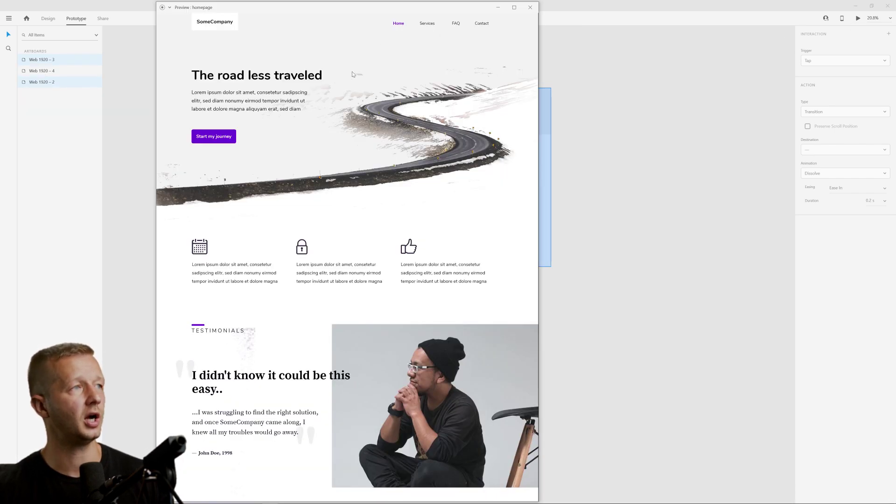
left_click(530, 7)
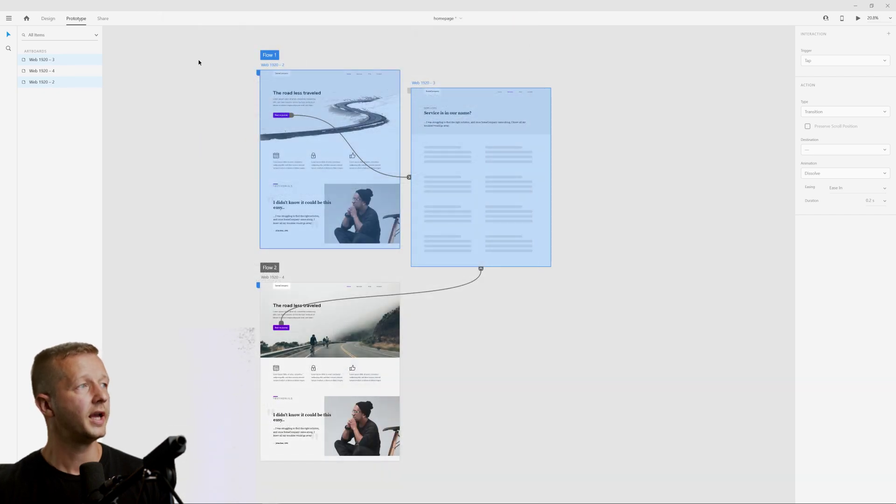
left_click(103, 18)
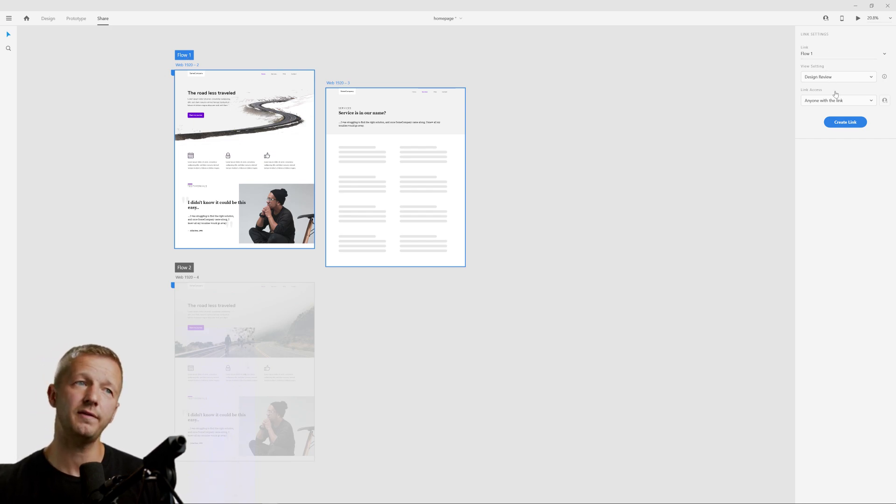
- Create public Design Review share links for Flow 1 and then for Flow 2
left_click(845, 122)
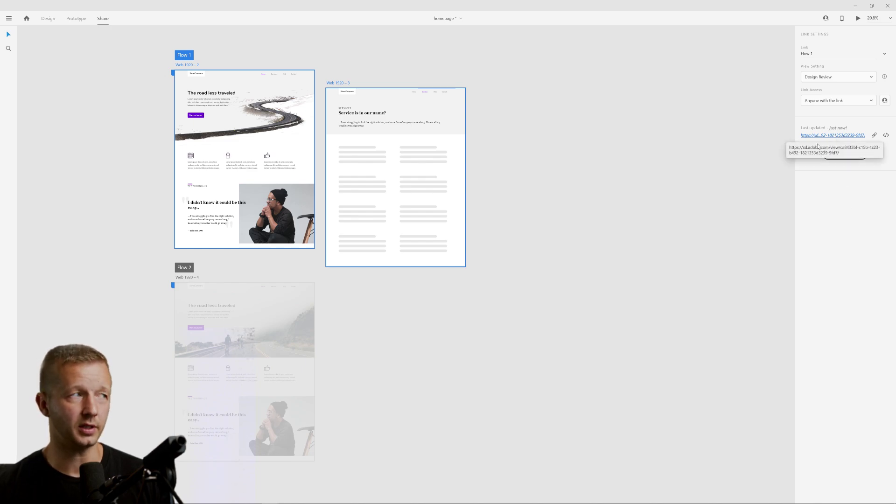
left_click(187, 269)
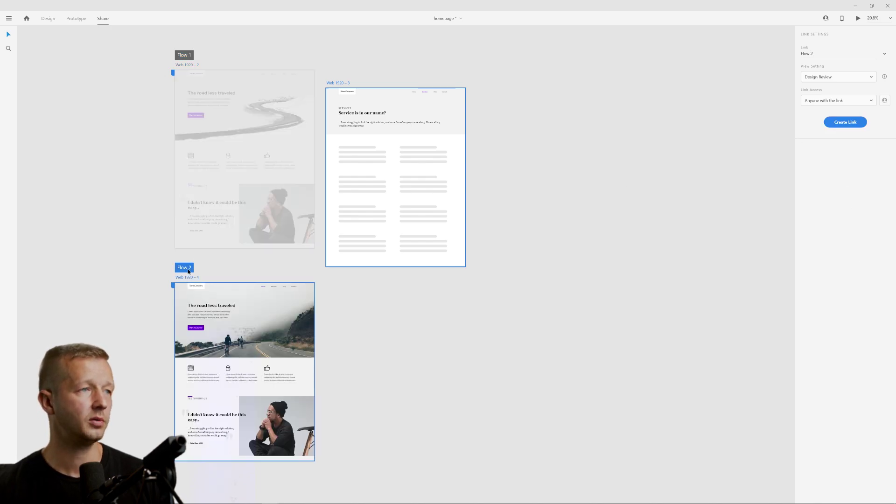
left_click(808, 55)
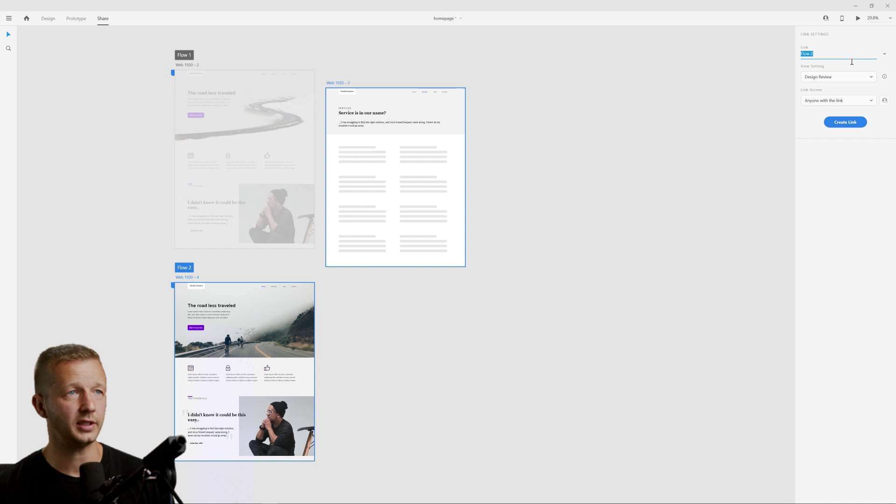
left_click(844, 122)
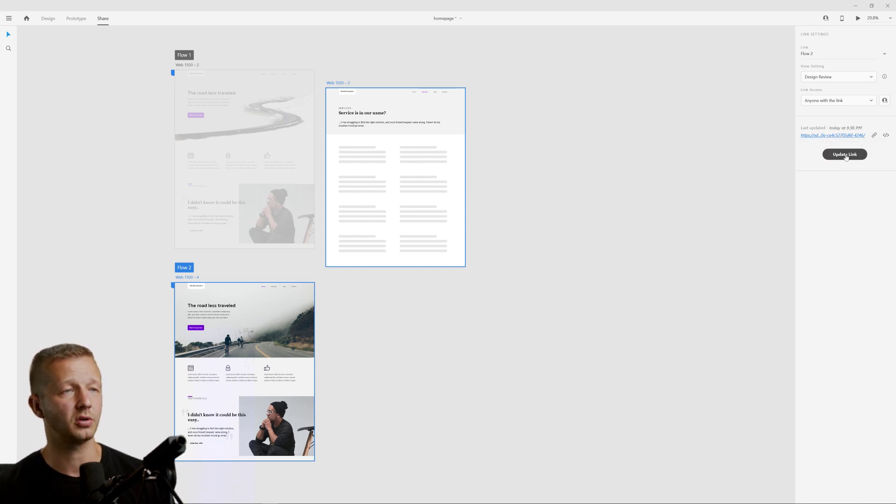
- Switch back to Design mode and deselect Flow 1's homepage, Services, and Flow 2's foggy-road artboards
left_click(46, 19)
left_click(168, 159)
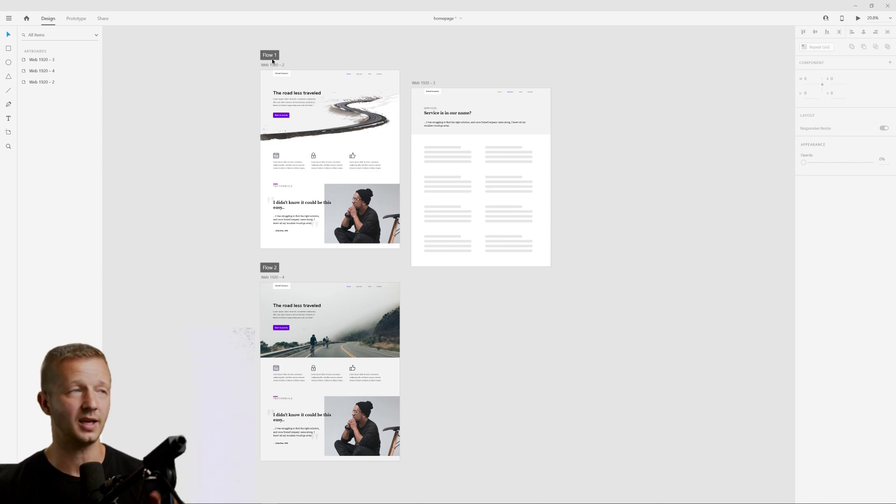
left_click_drag(199, 200, 198, 327)
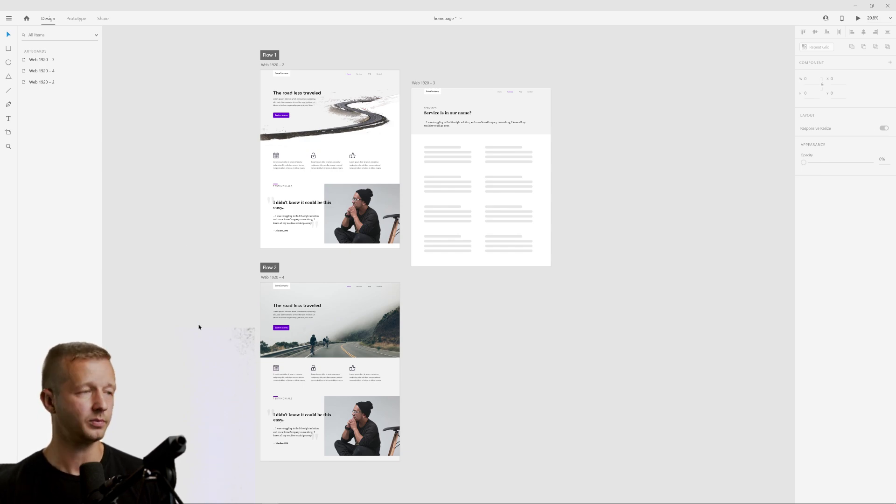